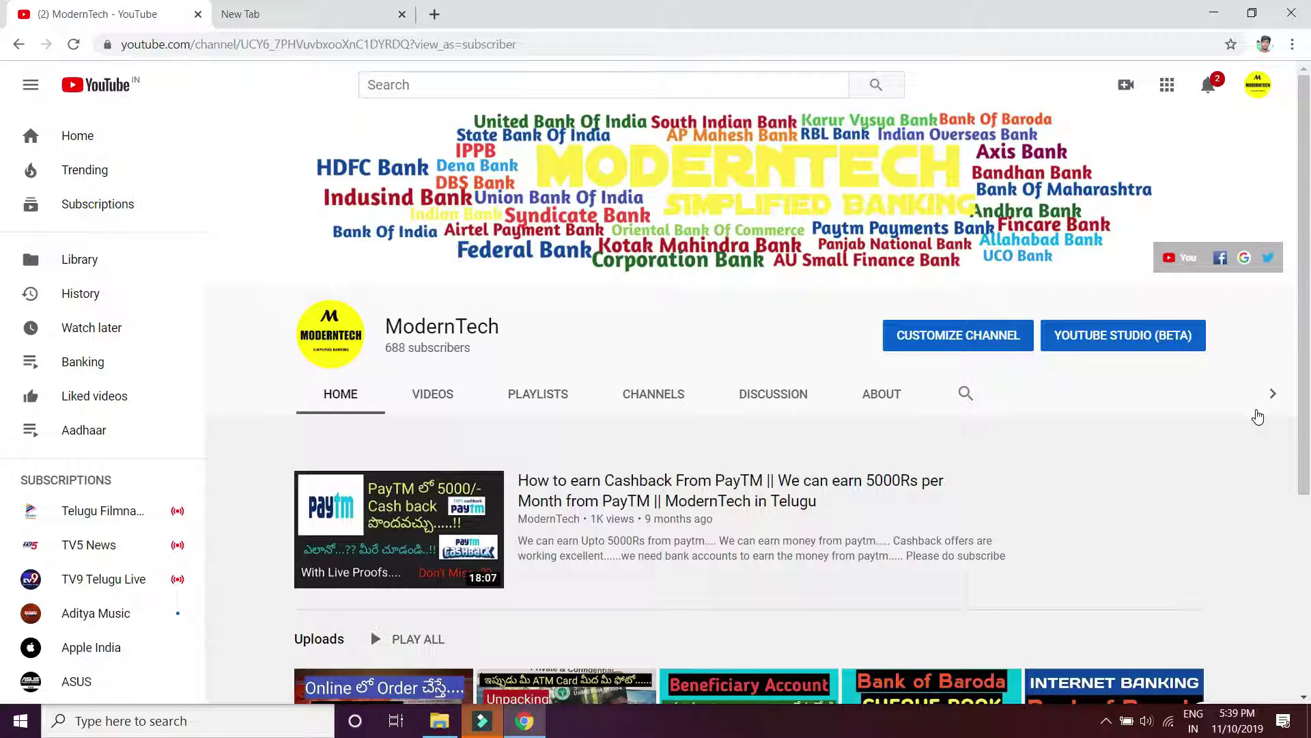
In a new tab, search Google for 'gst login' and pick the GST Login result
click(308, 23)
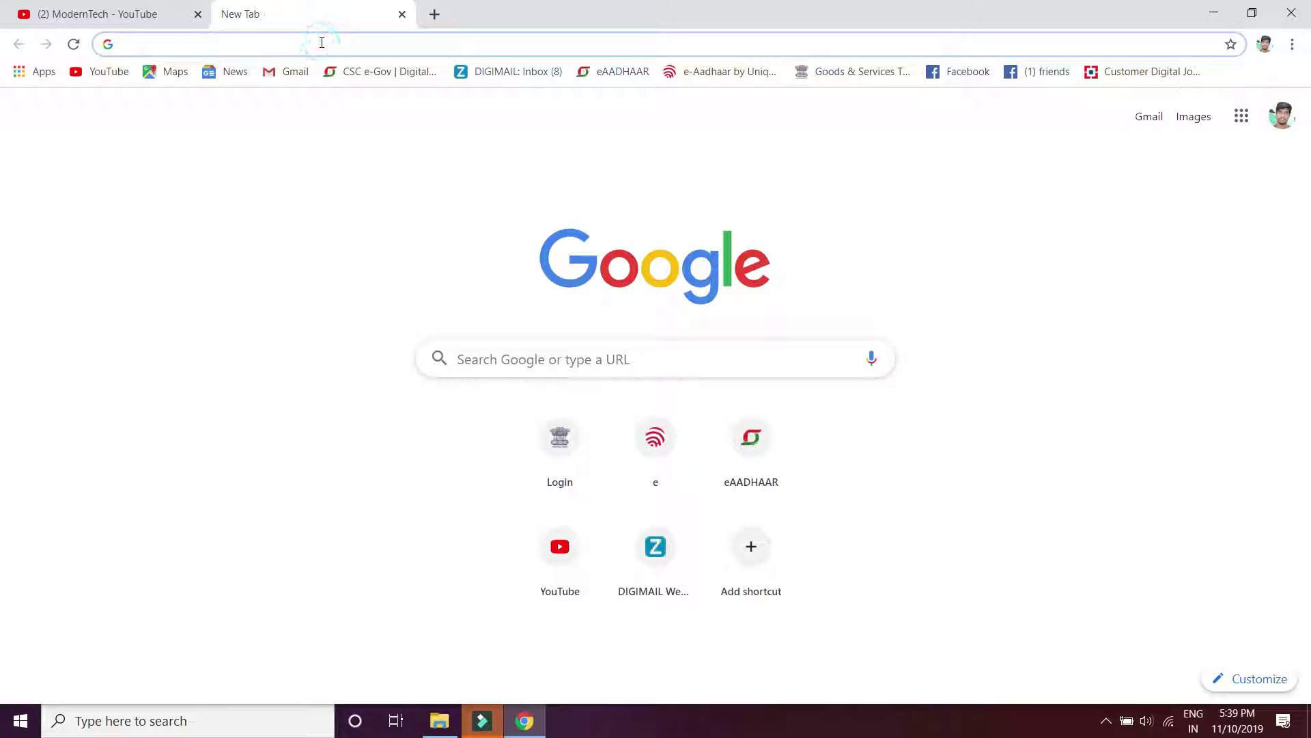
text(gst)
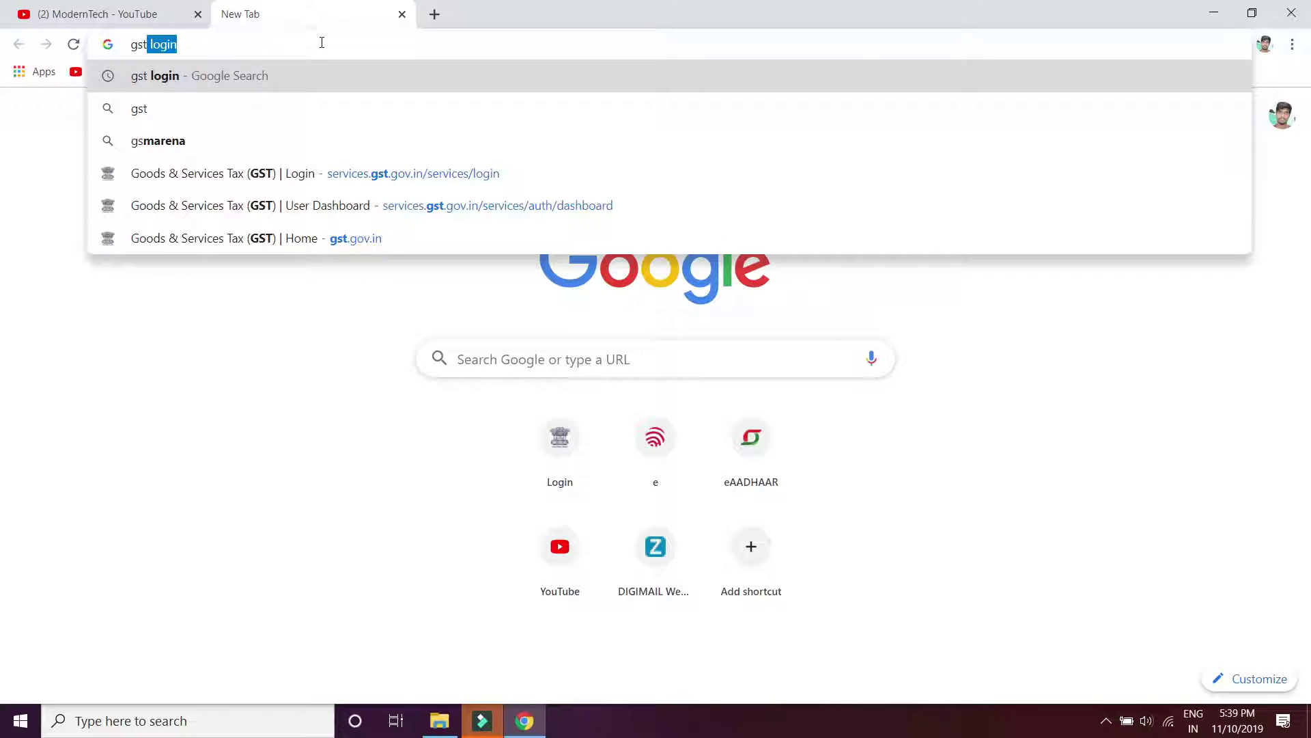
click(256, 77)
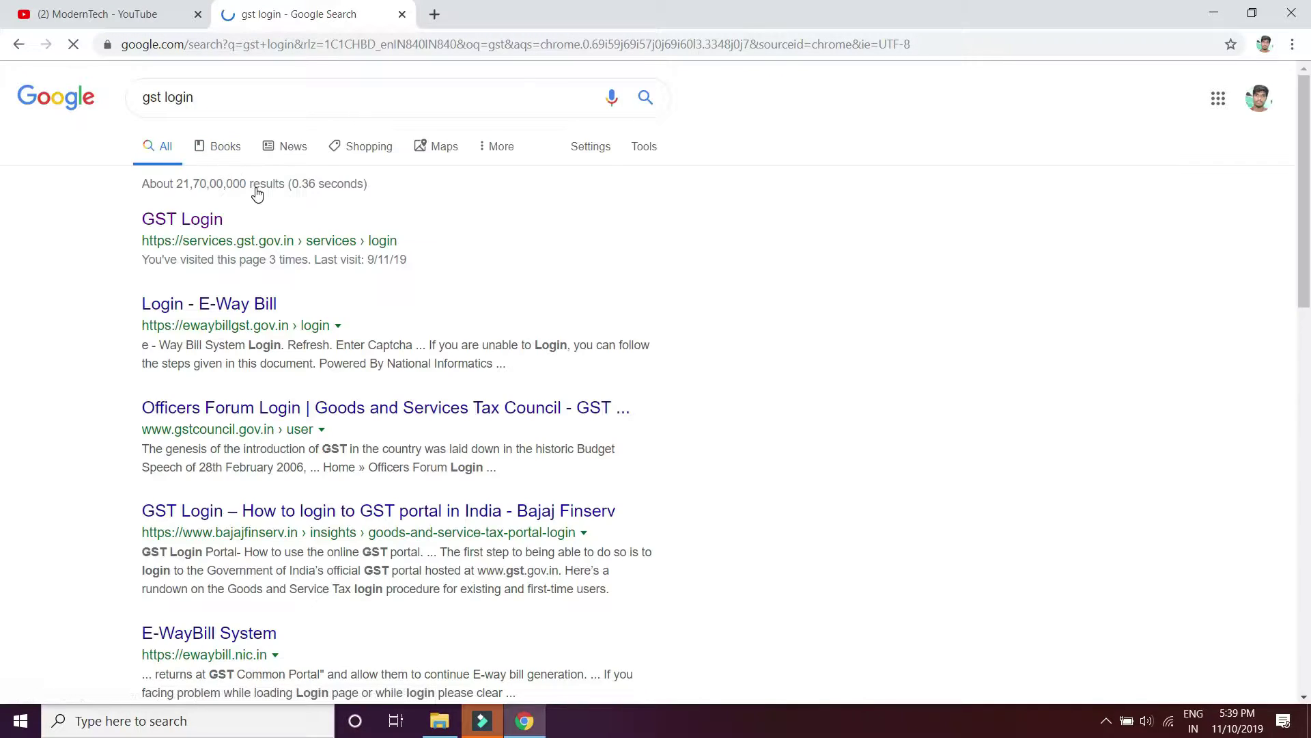
click(196, 224)
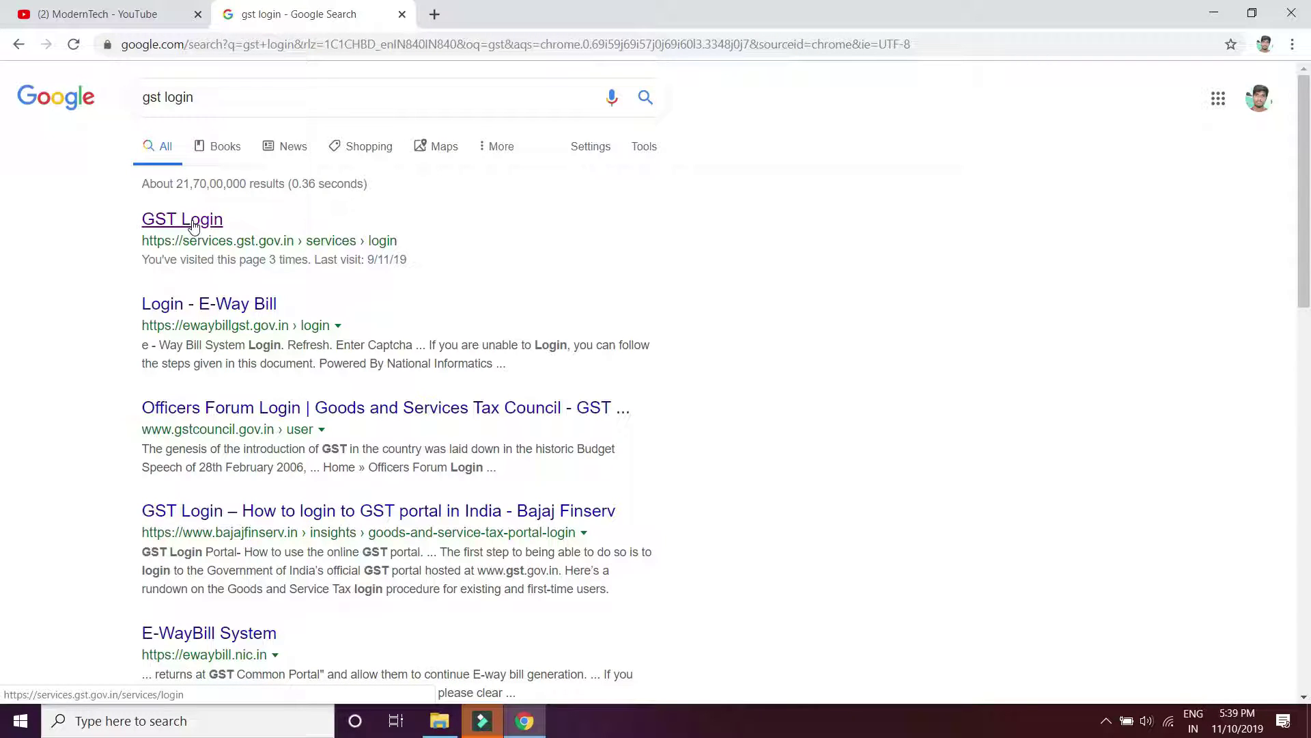
Reach the GST portal login page at services.gst.gov.in
click(193, 224)
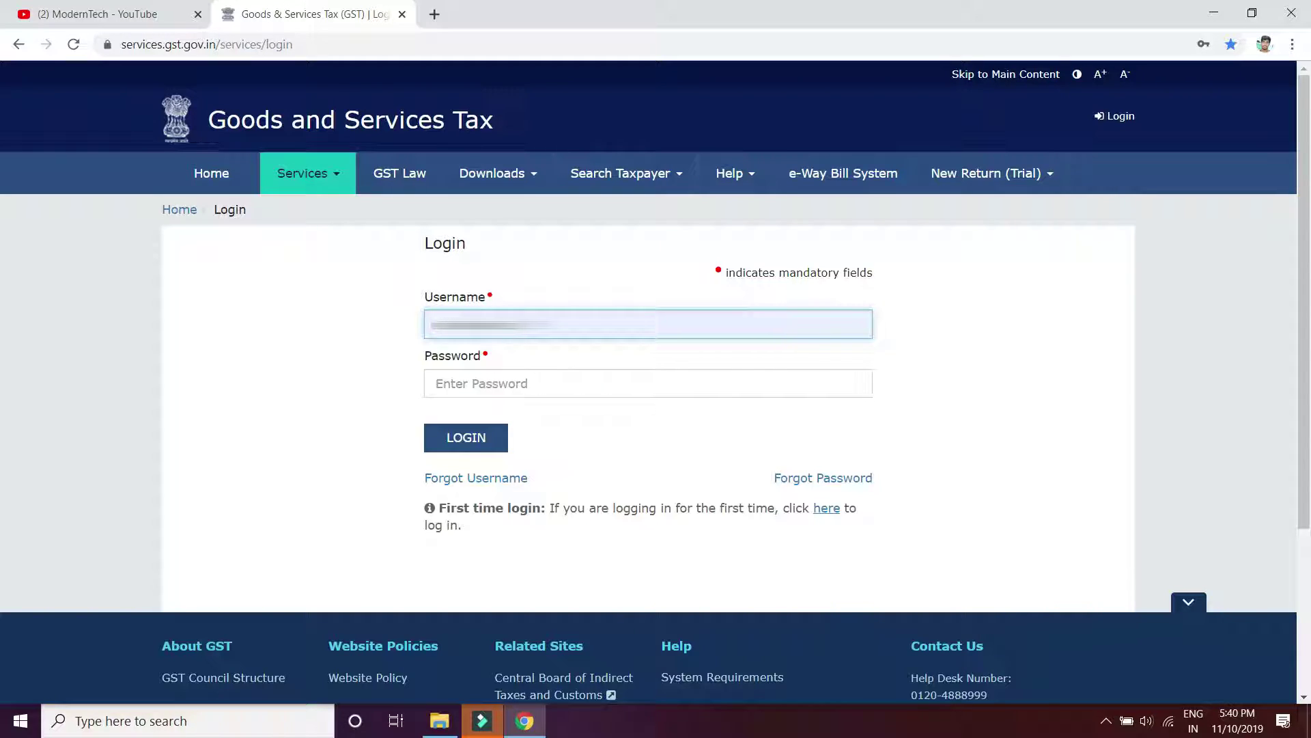
click(204, 175)
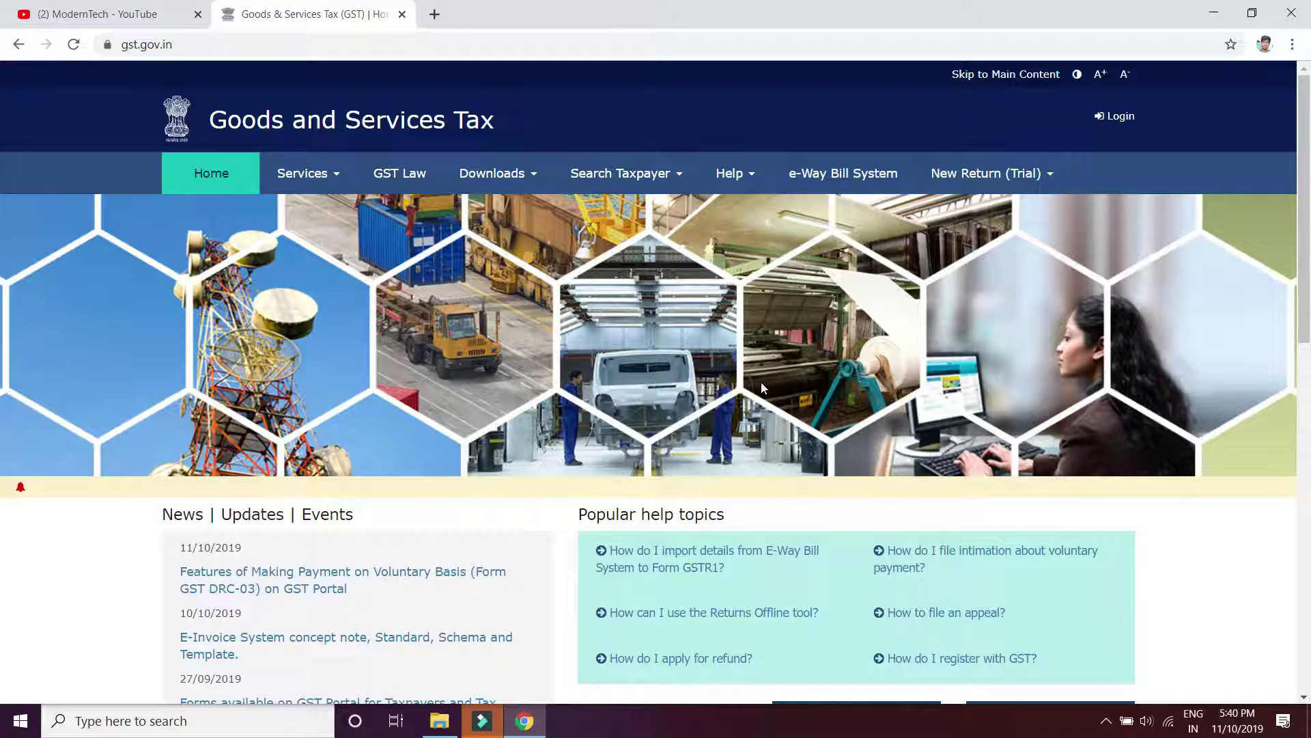
click(1125, 123)
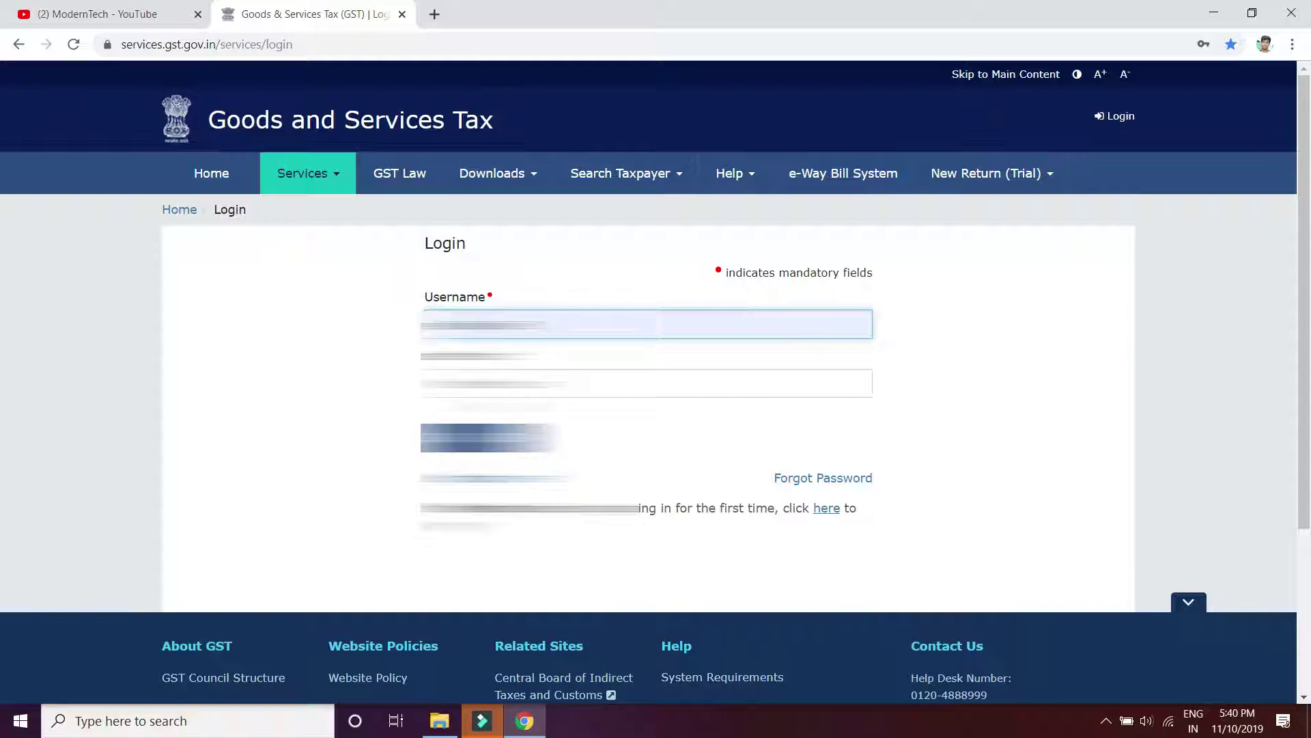
Enter the account password and the captcha, then sign in as the taxpayer
click(492, 382)
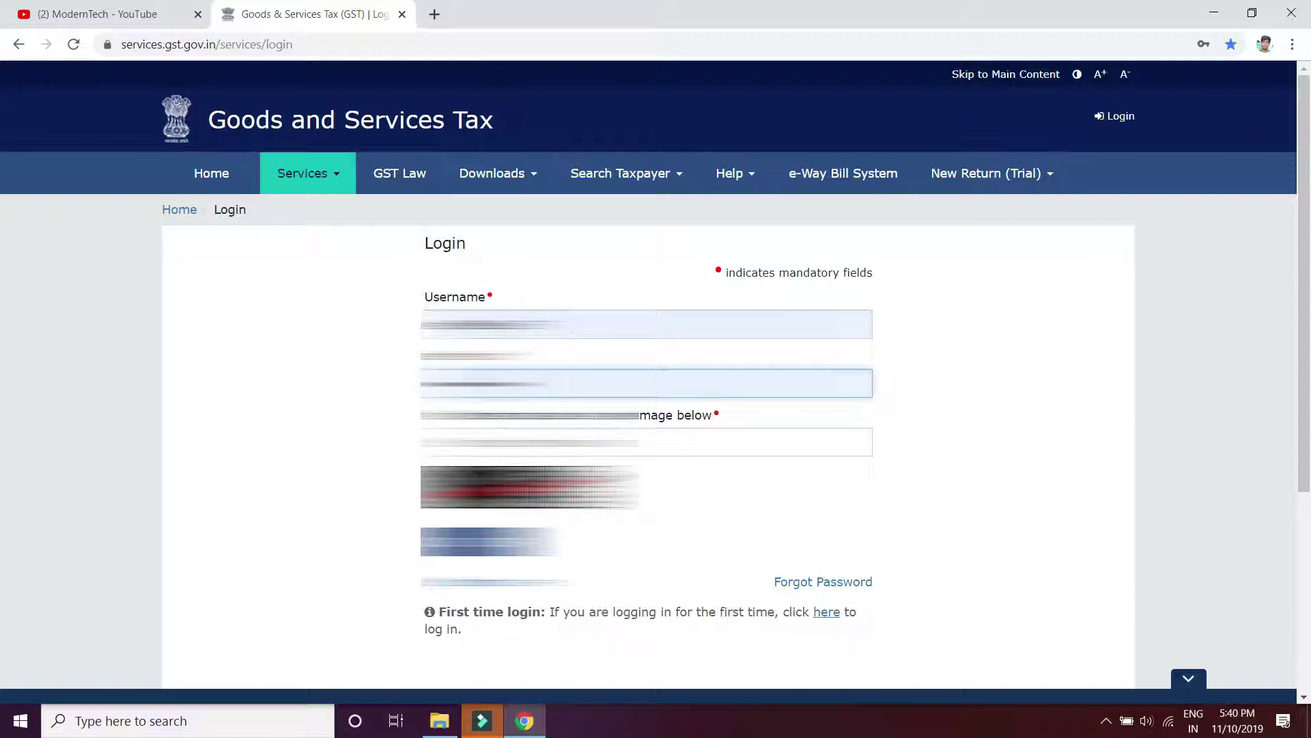
click(646, 442)
text(403)
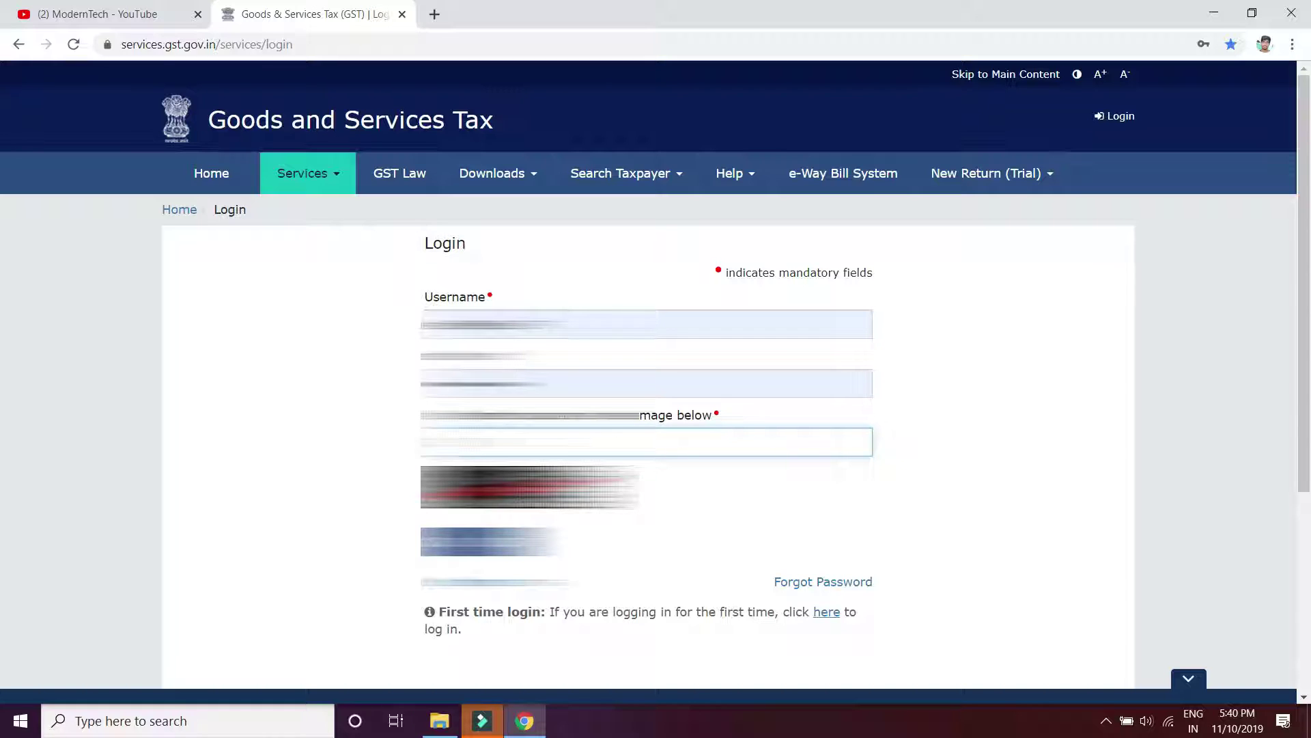
text(10)
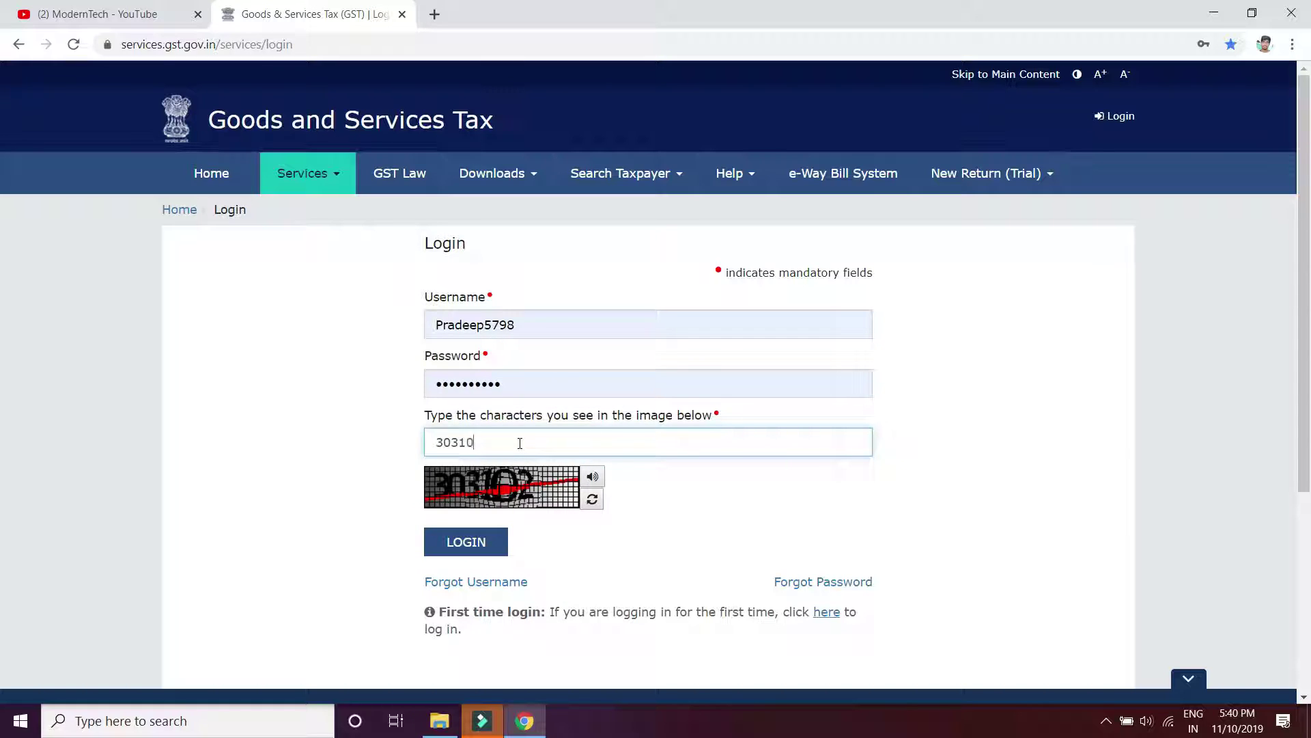
text(2)
click(480, 549)
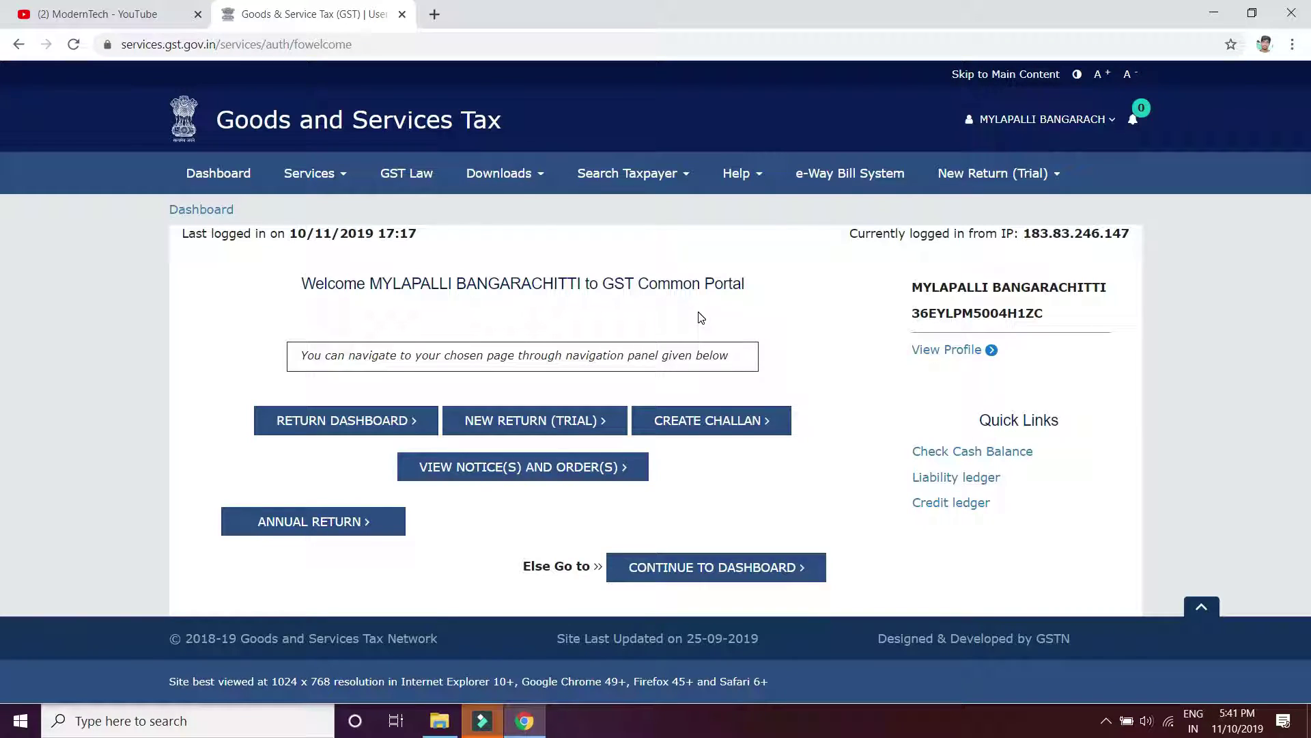
From the dashboard, search File Returns for financial year 2019-20, period September
click(710, 576)
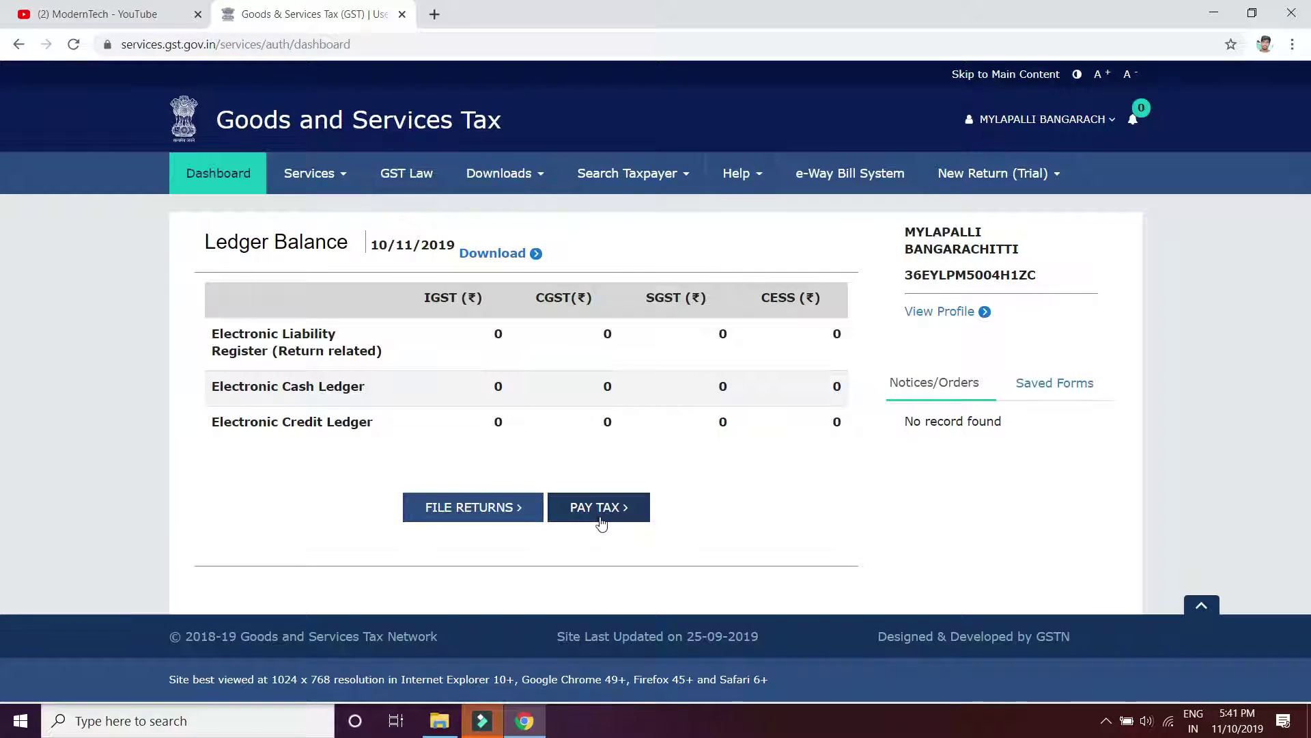
click(461, 519)
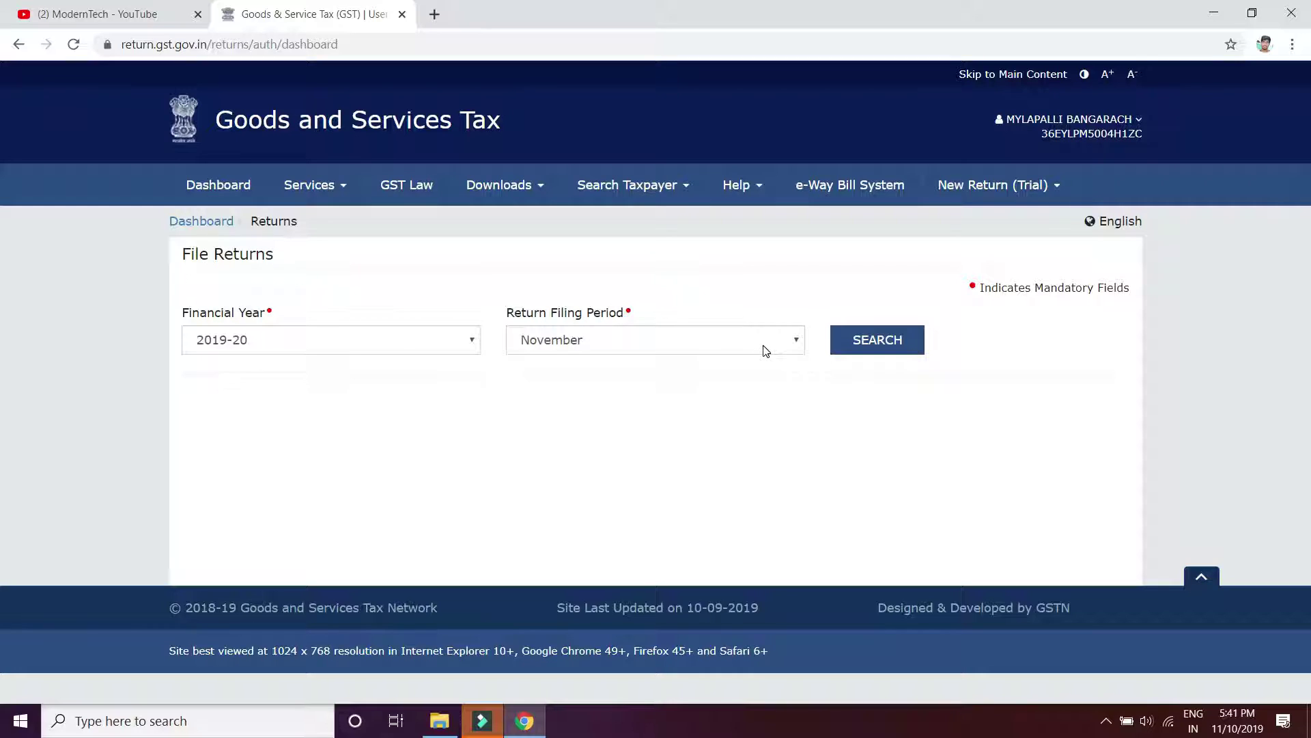
click(766, 350)
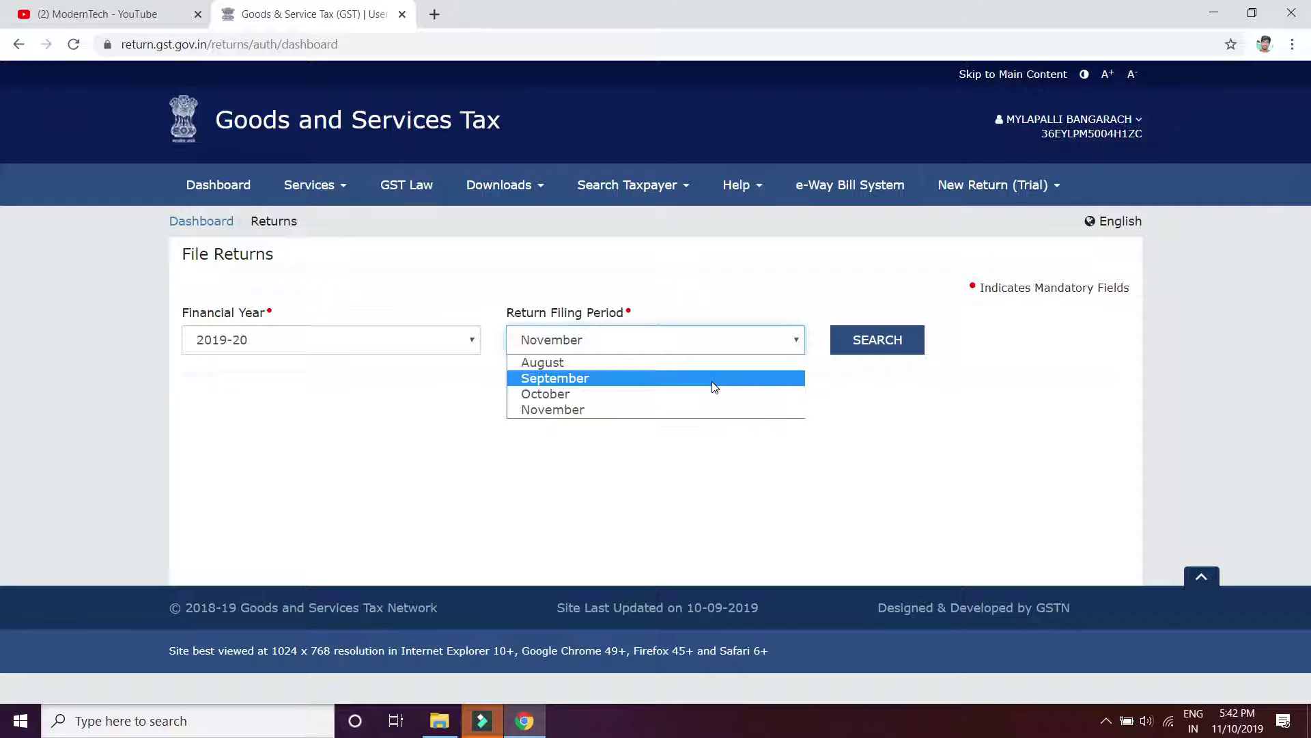
click(714, 388)
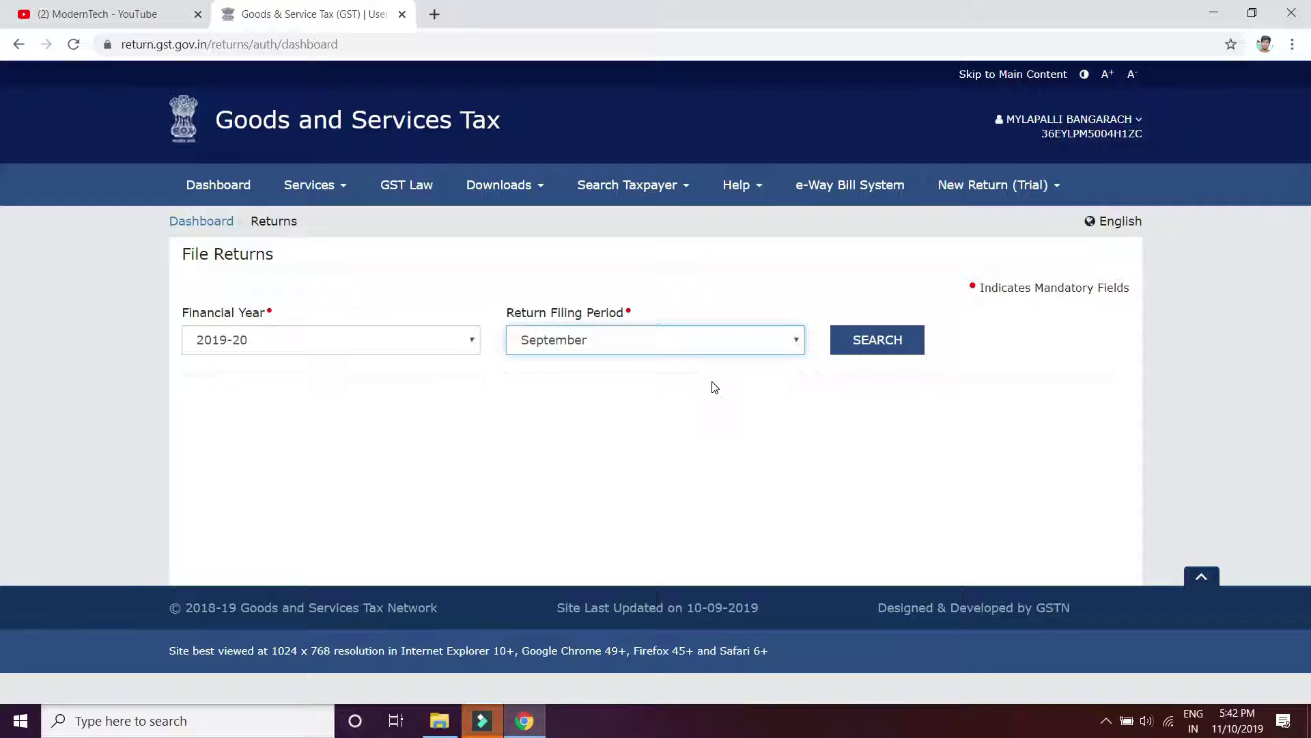
click(885, 344)
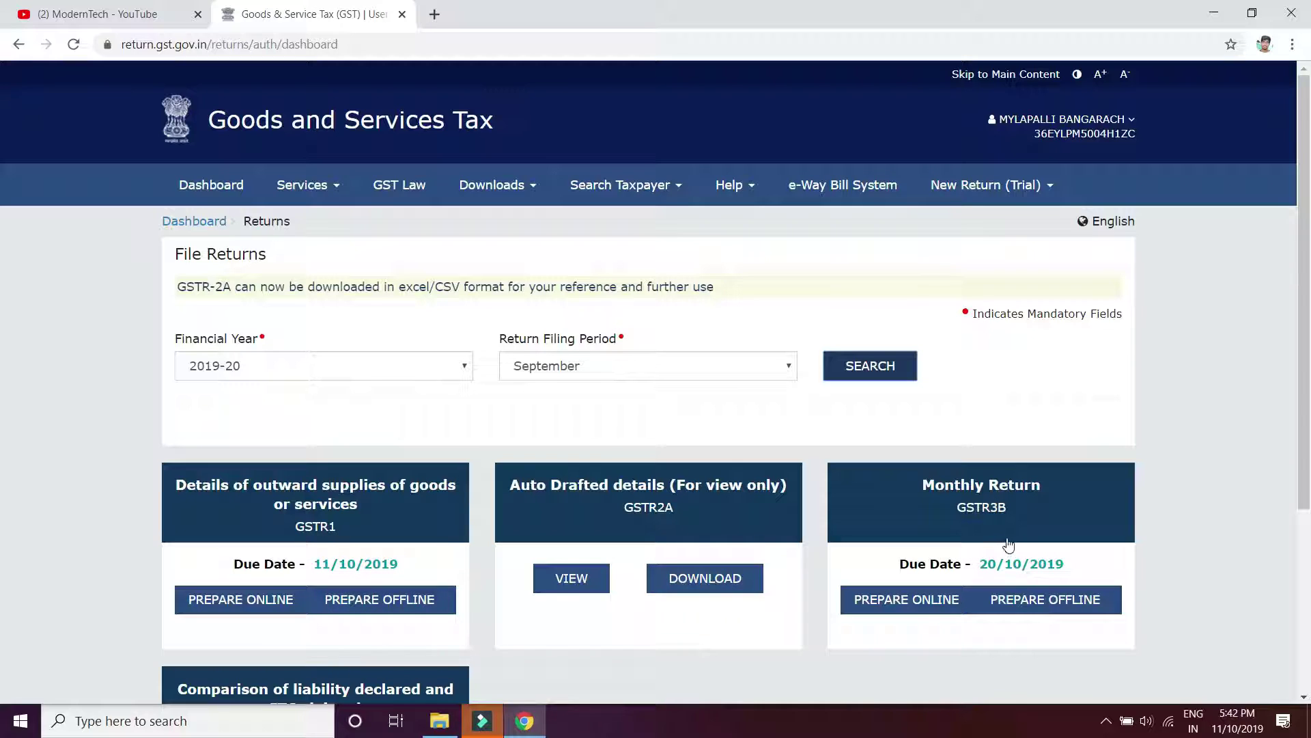
Prepare the September GSTR-3B online, dismissing the information notice and the late-fee notice
click(921, 602)
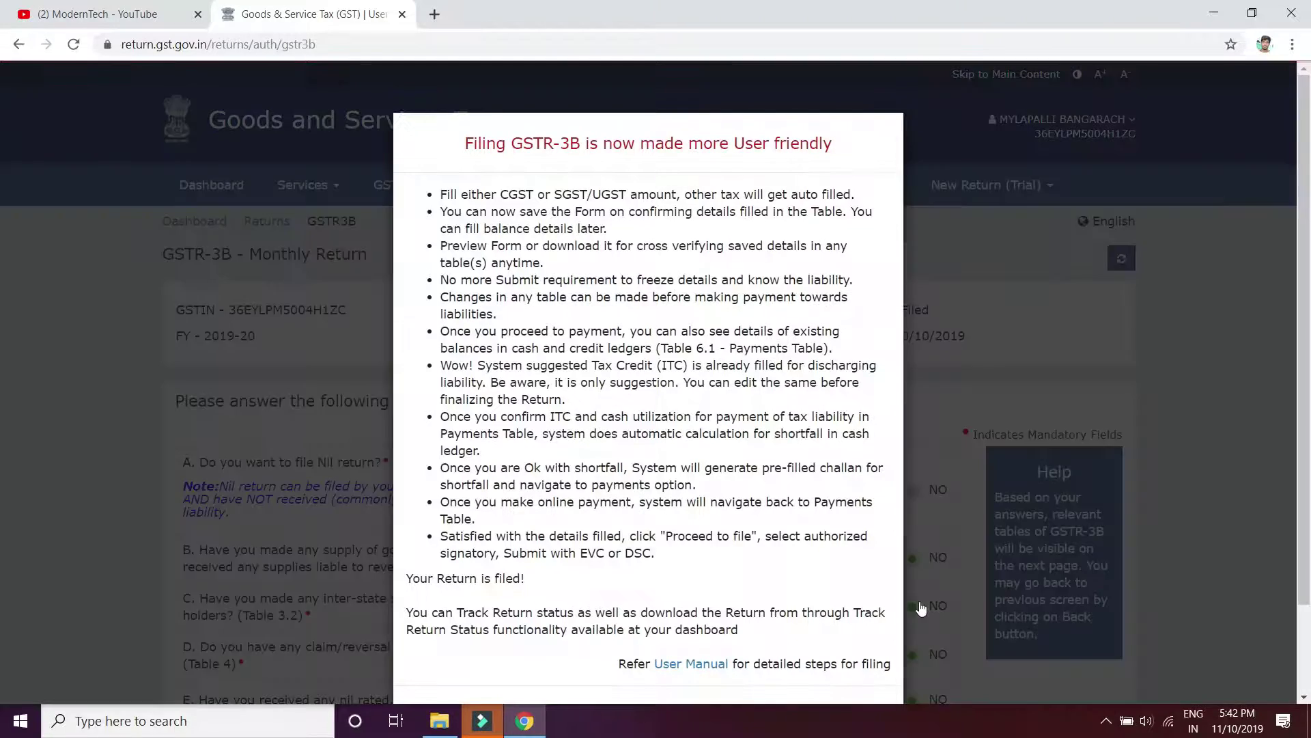
scroll(921, 607, down, 2)
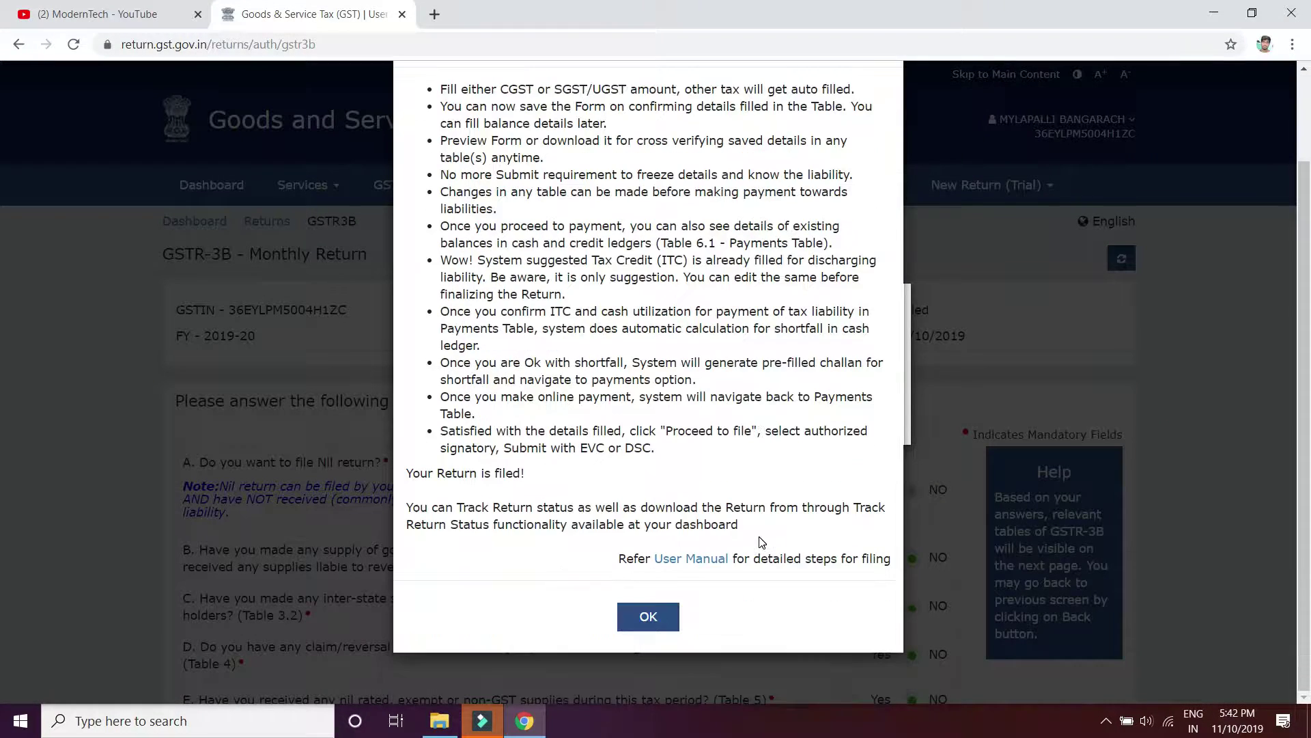
click(653, 614)
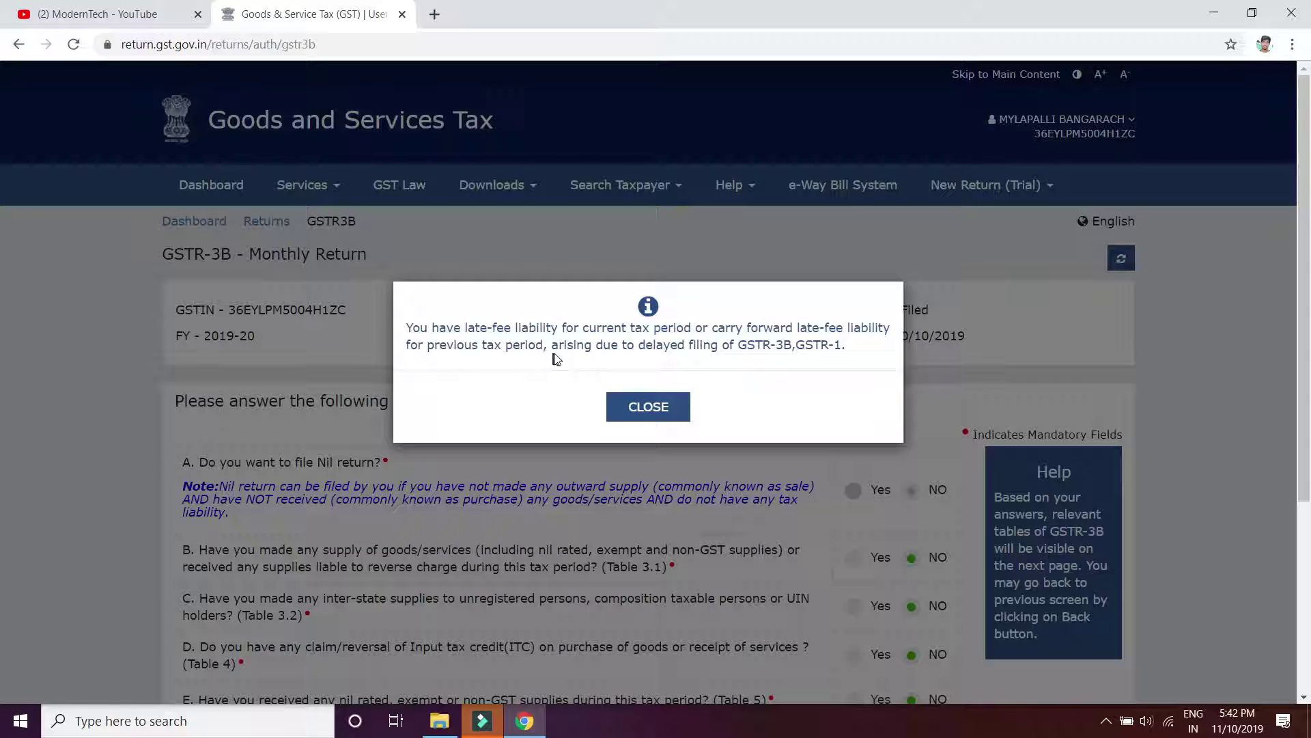
click(671, 398)
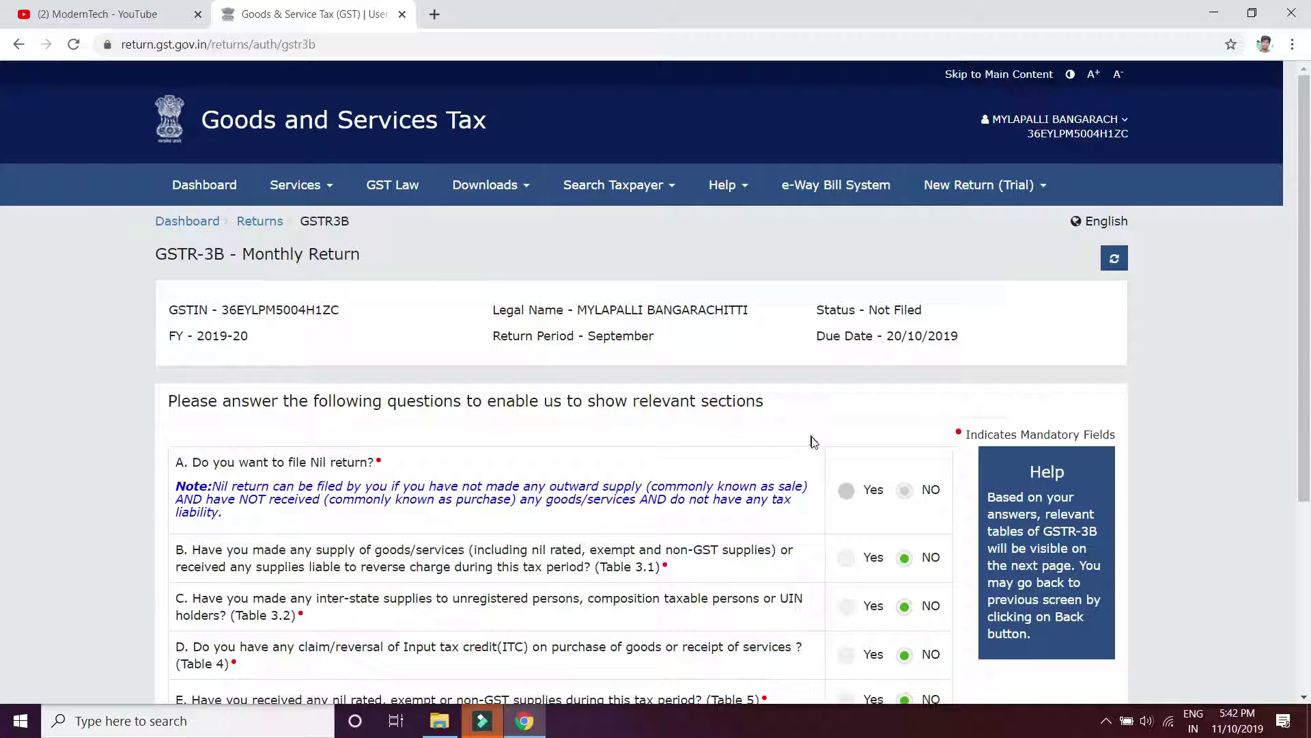
Submit the GSTR-3B questionnaire to reach the 5.1 Interest and Late fee tiles
scroll(826, 450, down, 1)
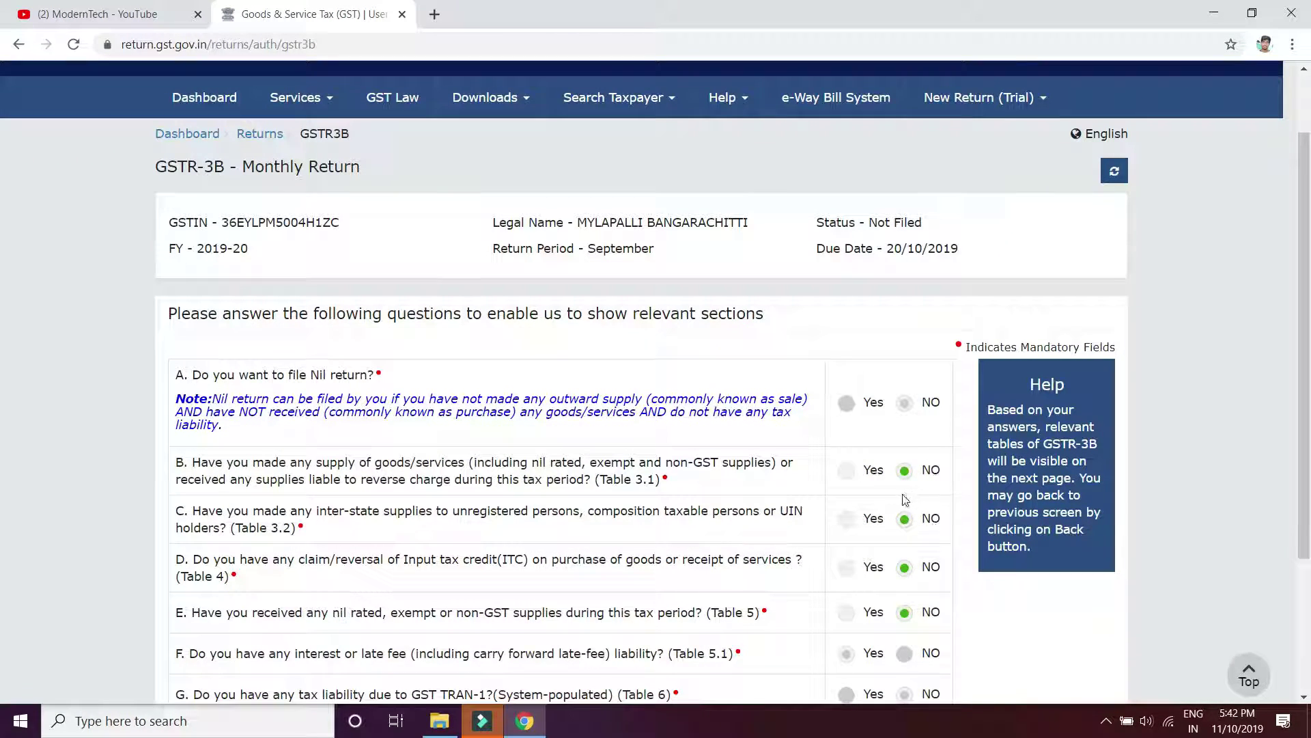
scroll(915, 547, down, 2)
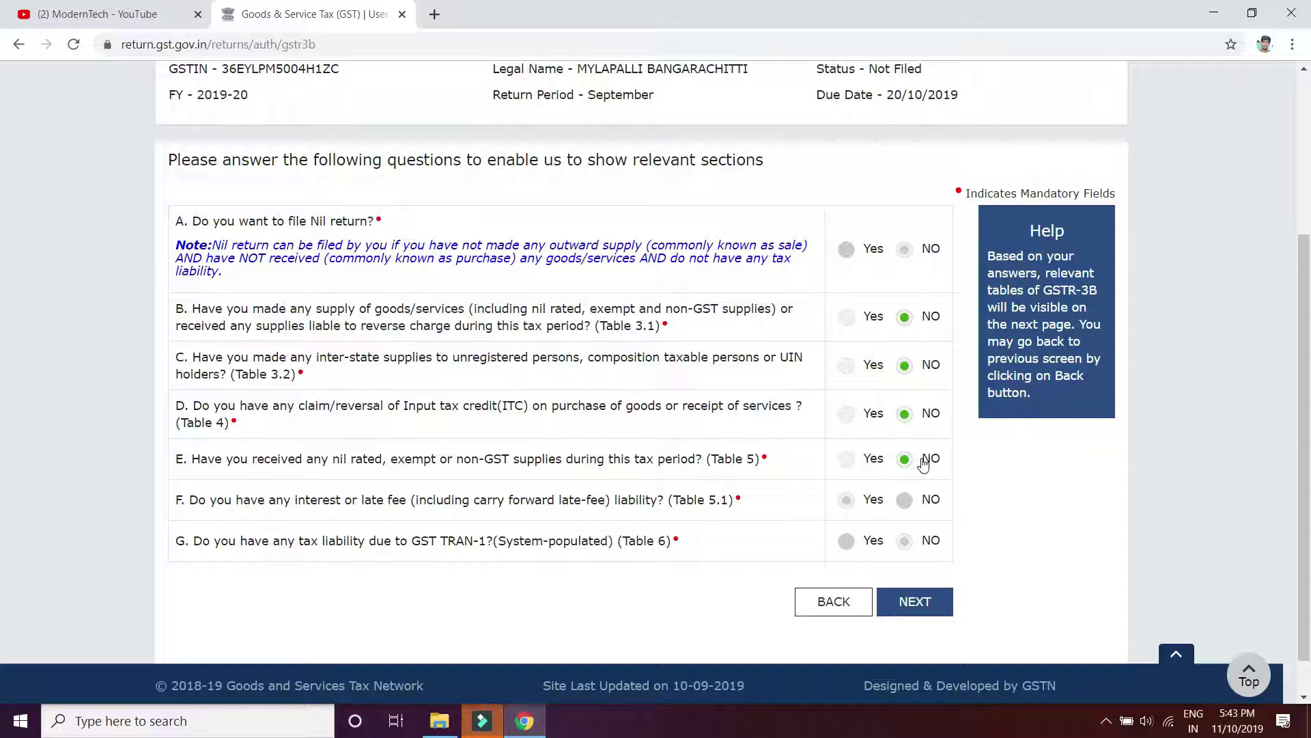
click(915, 601)
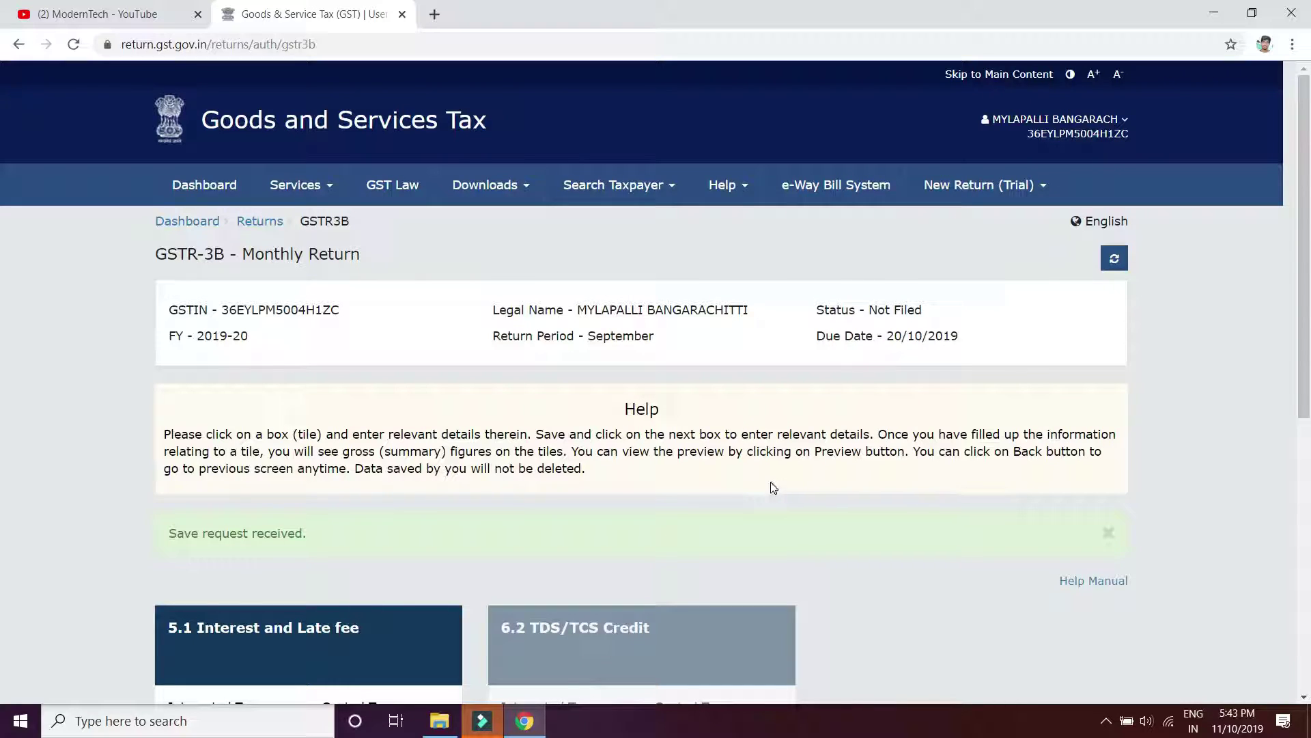
scroll(751, 478, down, 2)
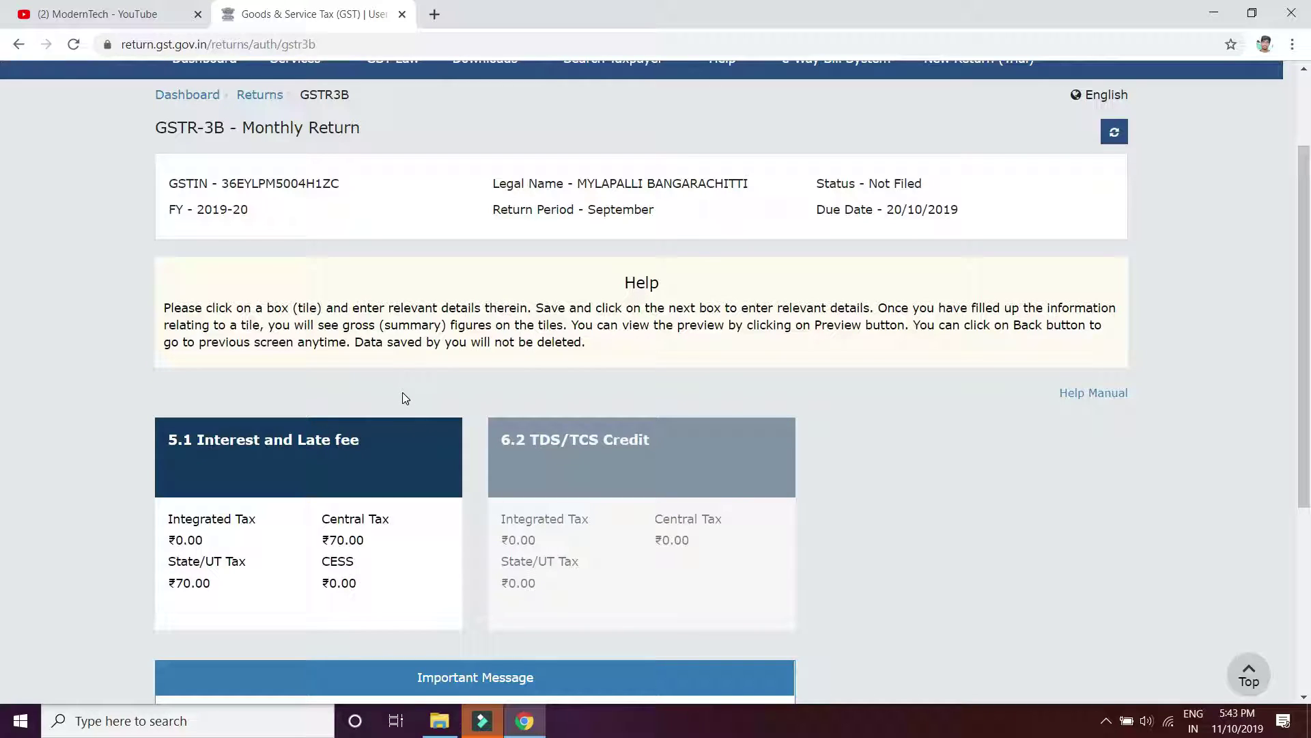
scroll(404, 398, down, 3)
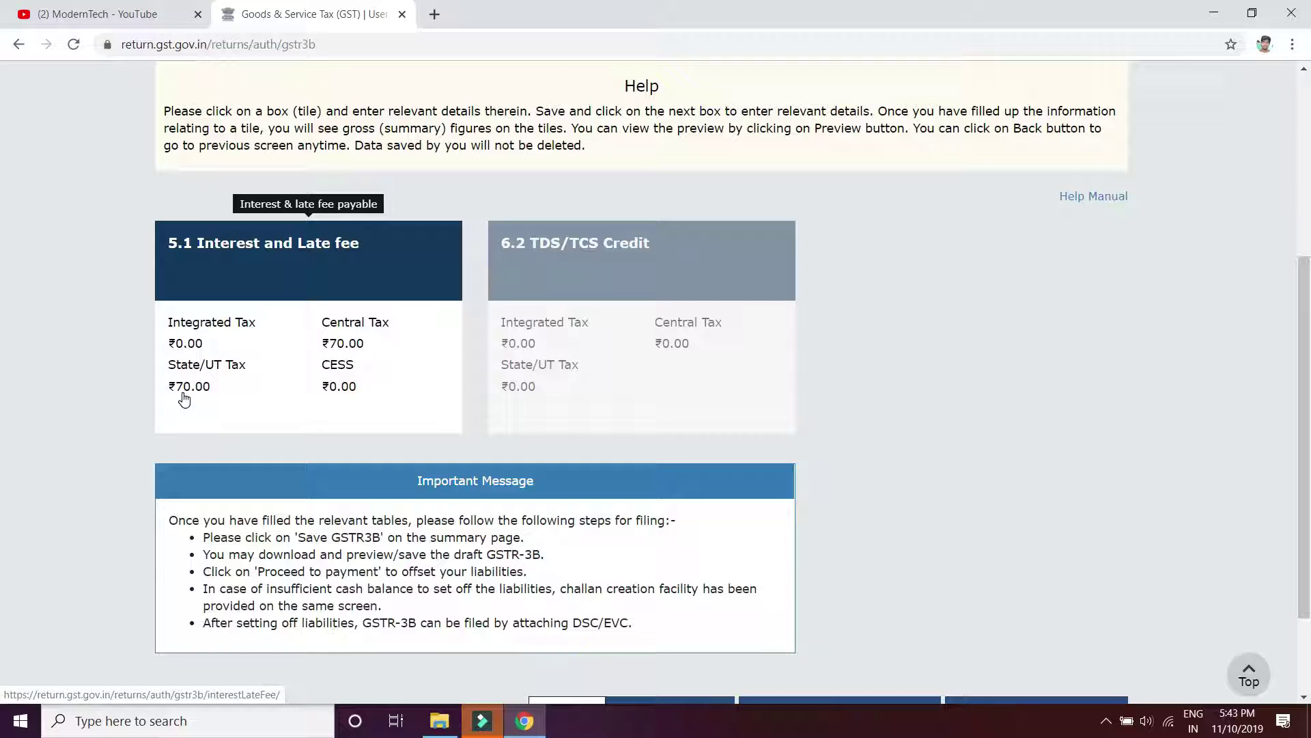
scroll(371, 440, down, 2)
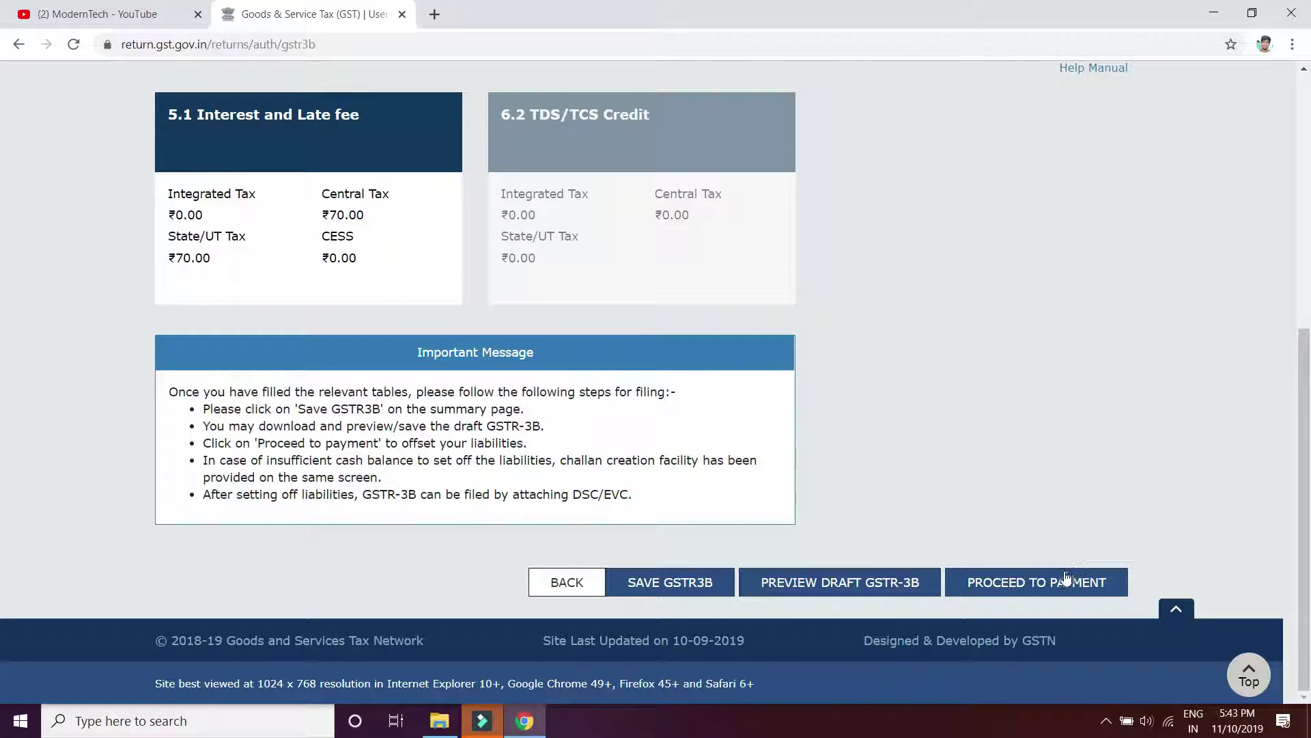
click(1053, 584)
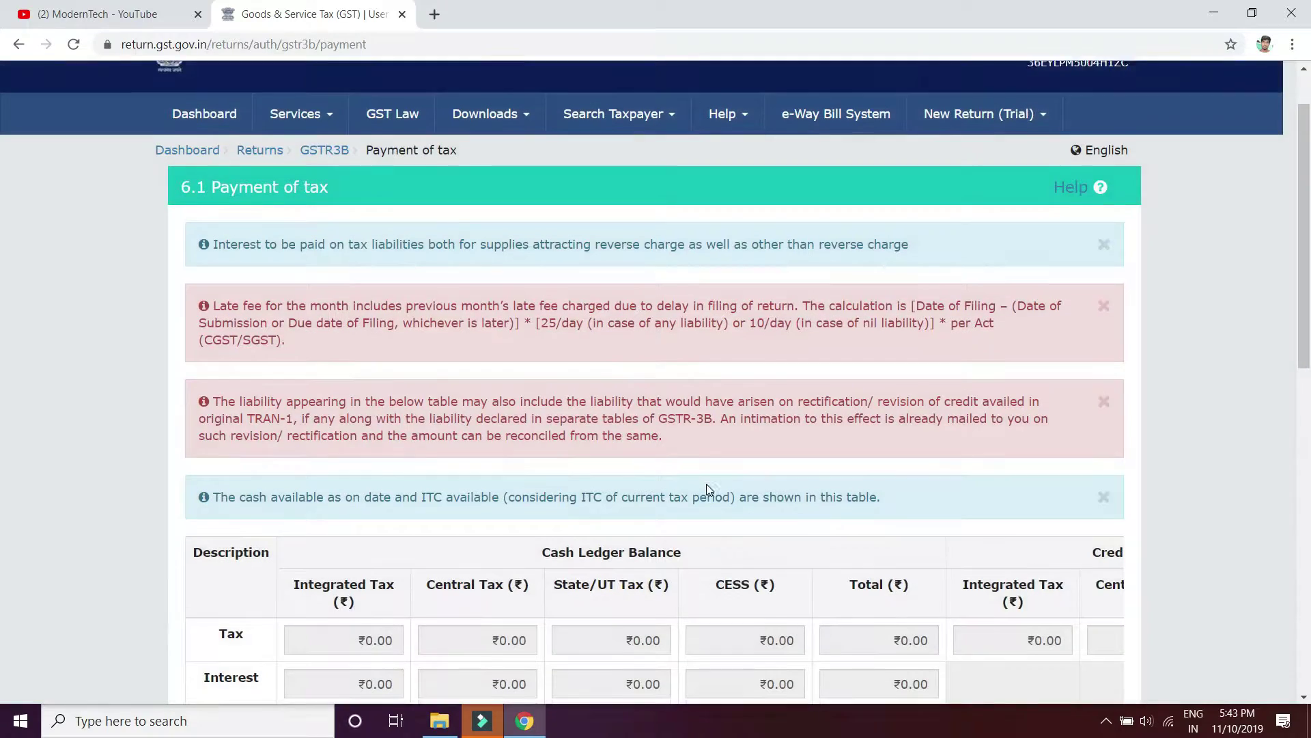
scroll(708, 489, down, 4)
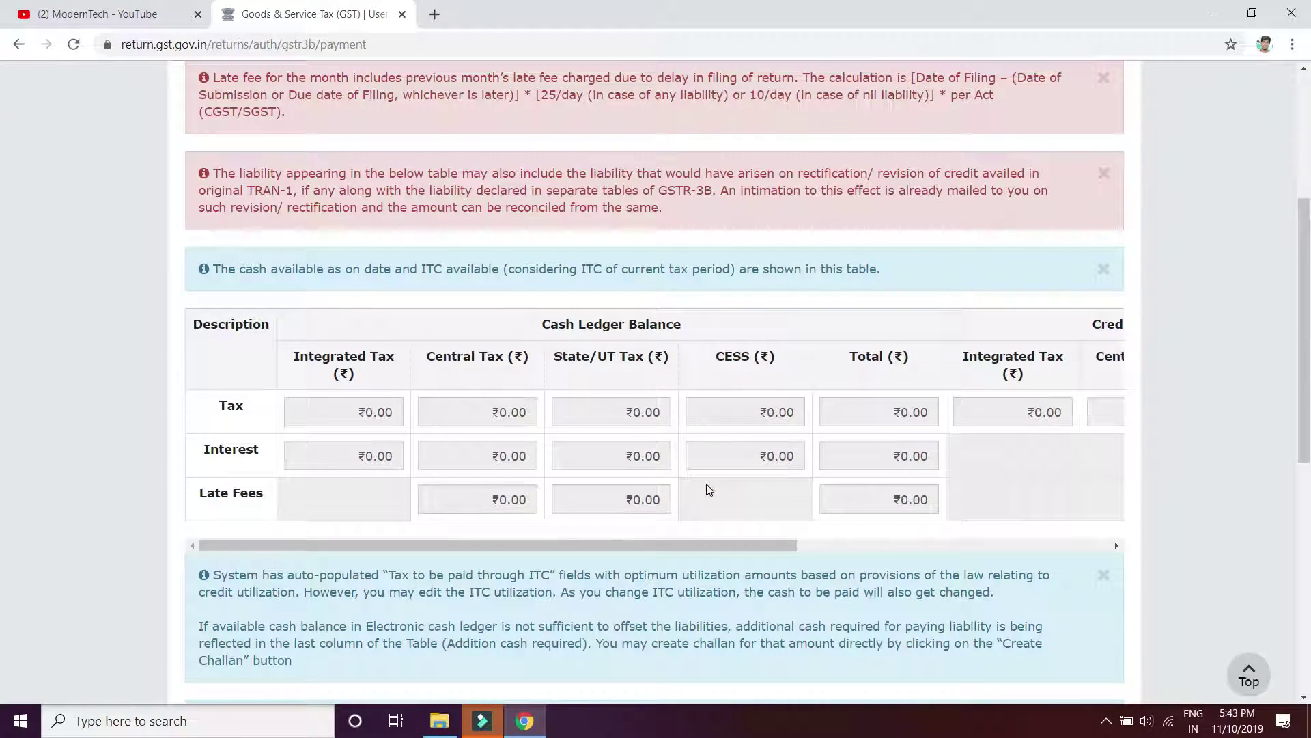
scroll(707, 489, down, 2)
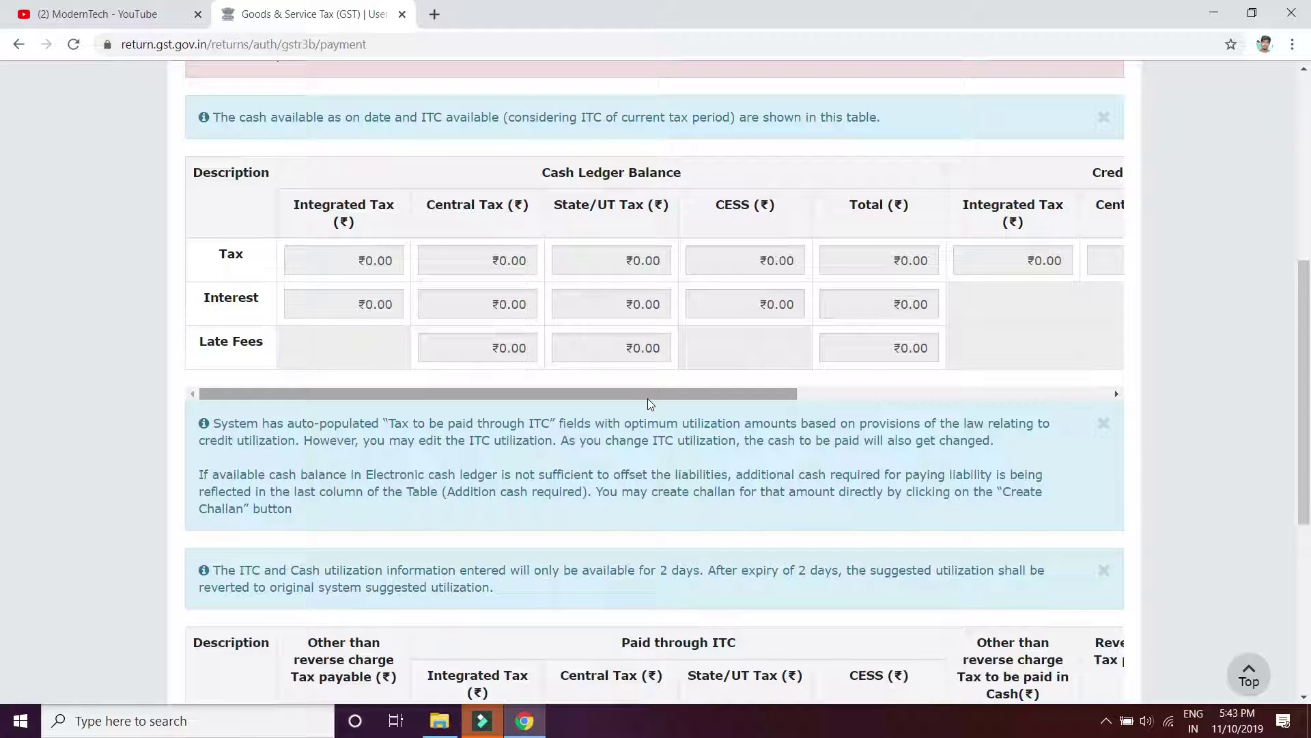
scroll(814, 536, down, 5)
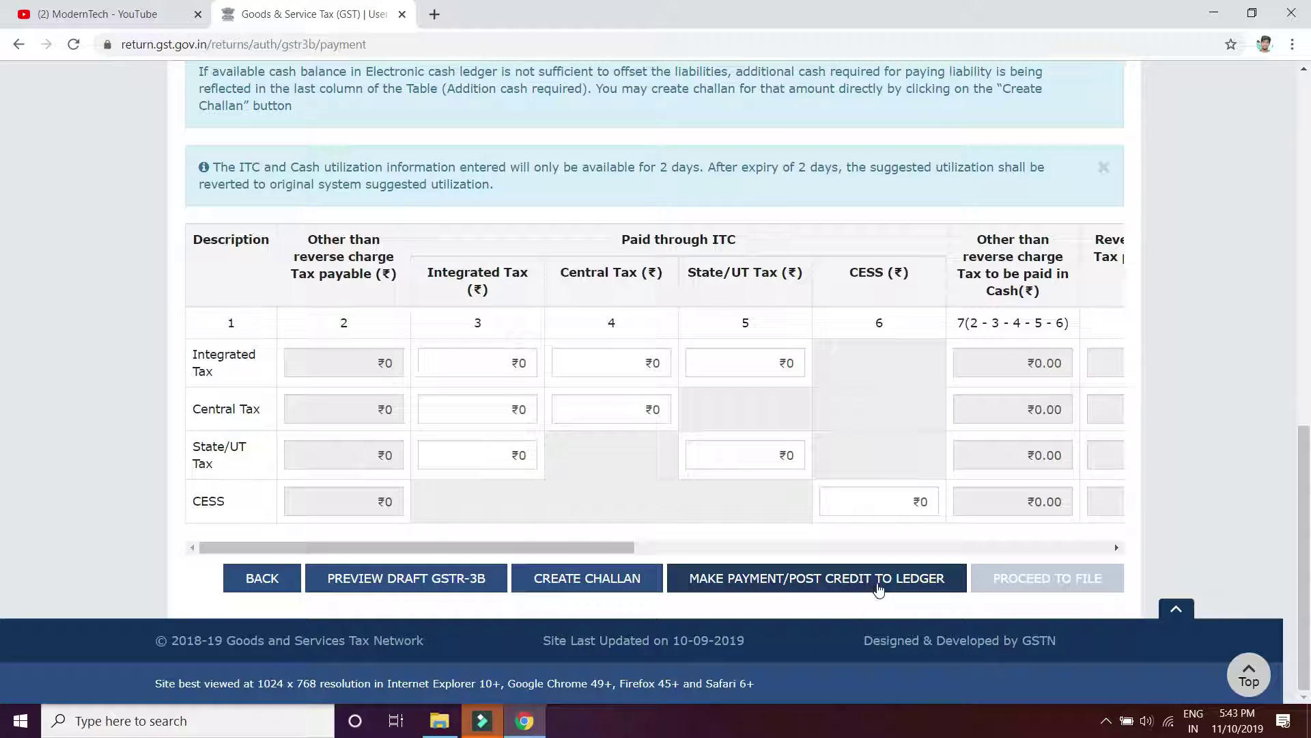
Choose Make Payment/Post Credit to Ledger and agree to create a challan for the shortfall
click(830, 579)
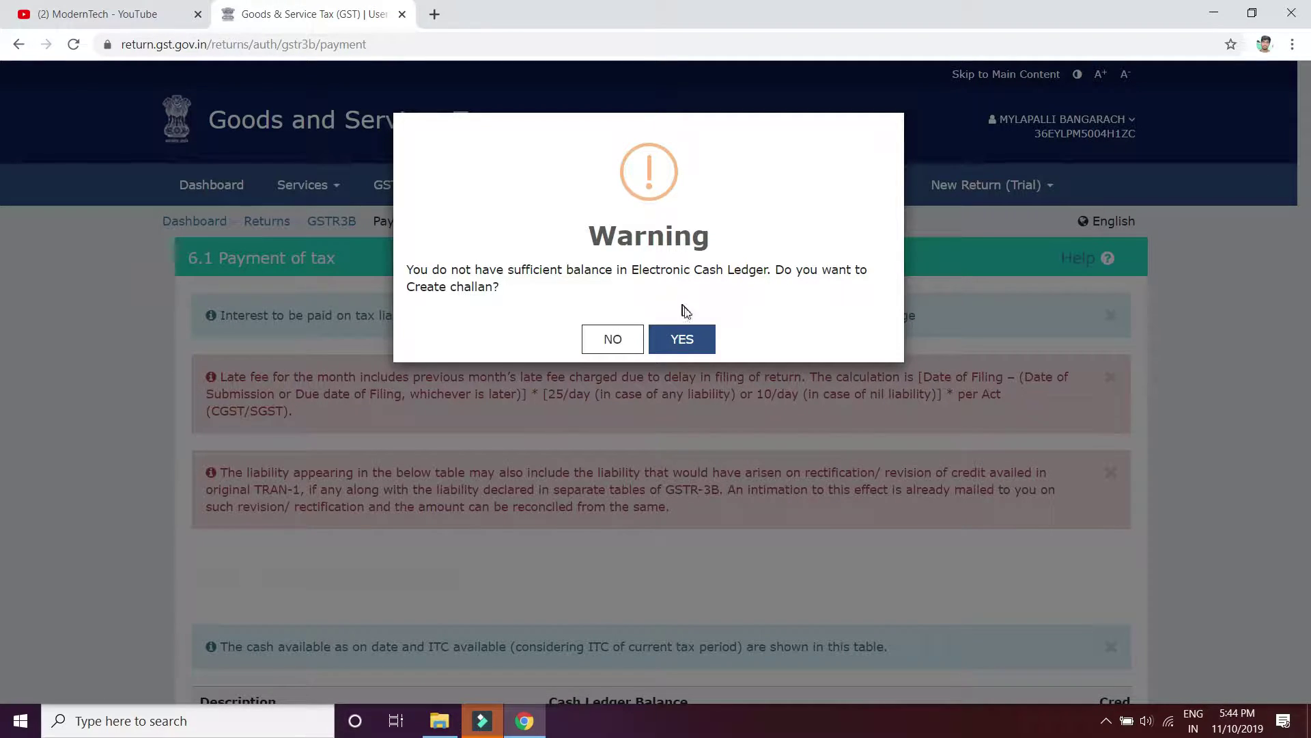
click(683, 338)
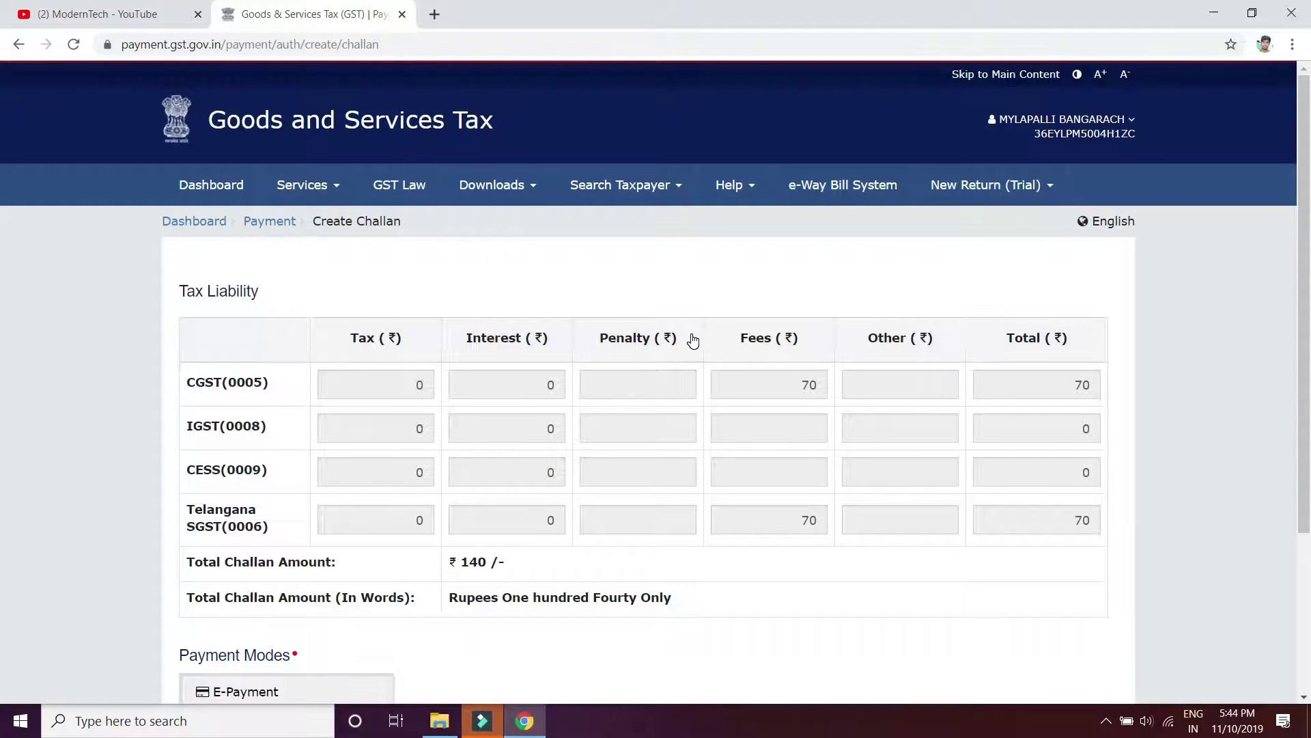
Select E-Payment as the payment mode and generate the ₹140 challan
scroll(660, 451, down, 1)
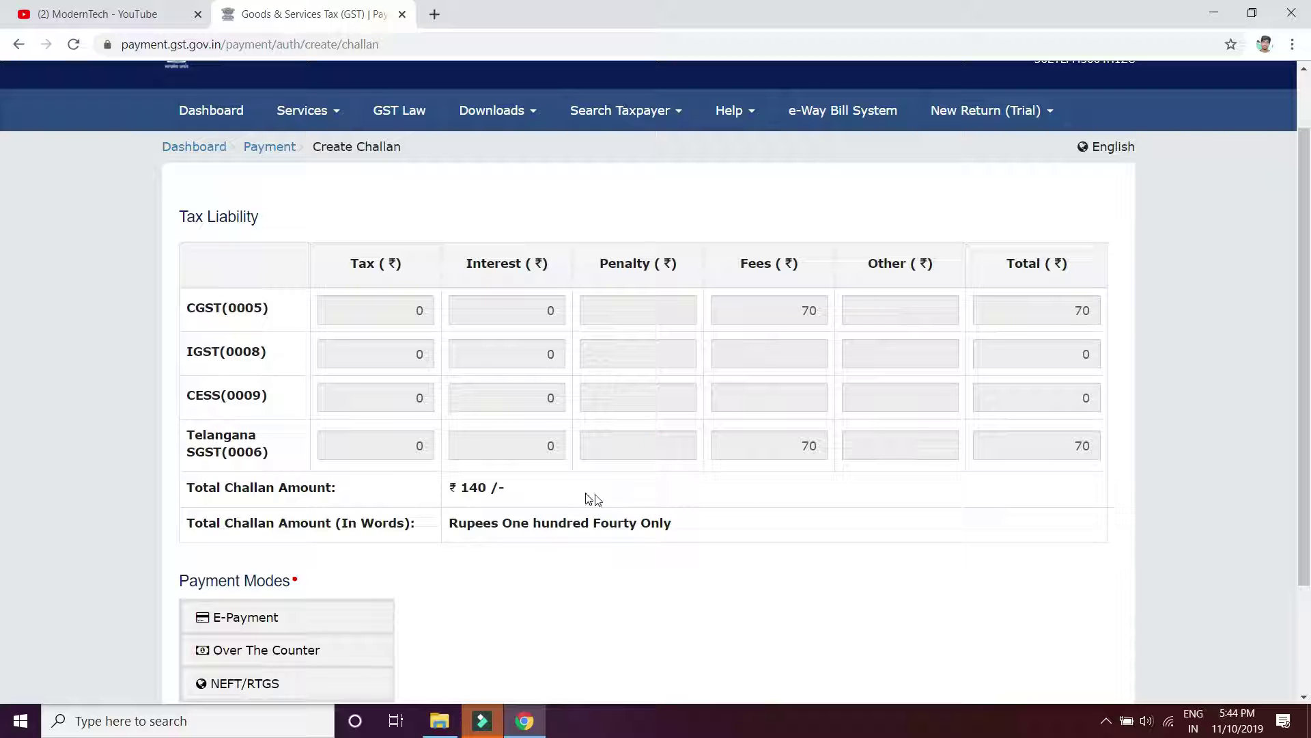
scroll(588, 499, down, 1)
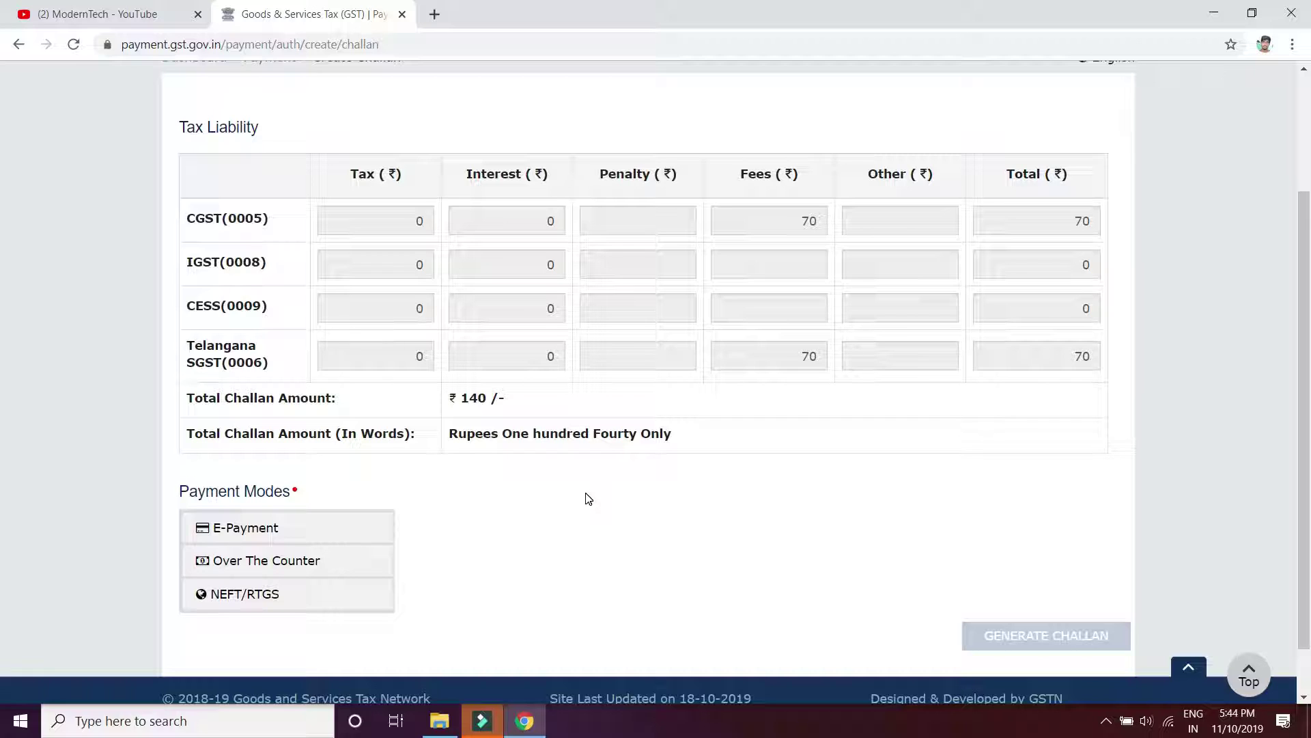
scroll(589, 499, up, 2)
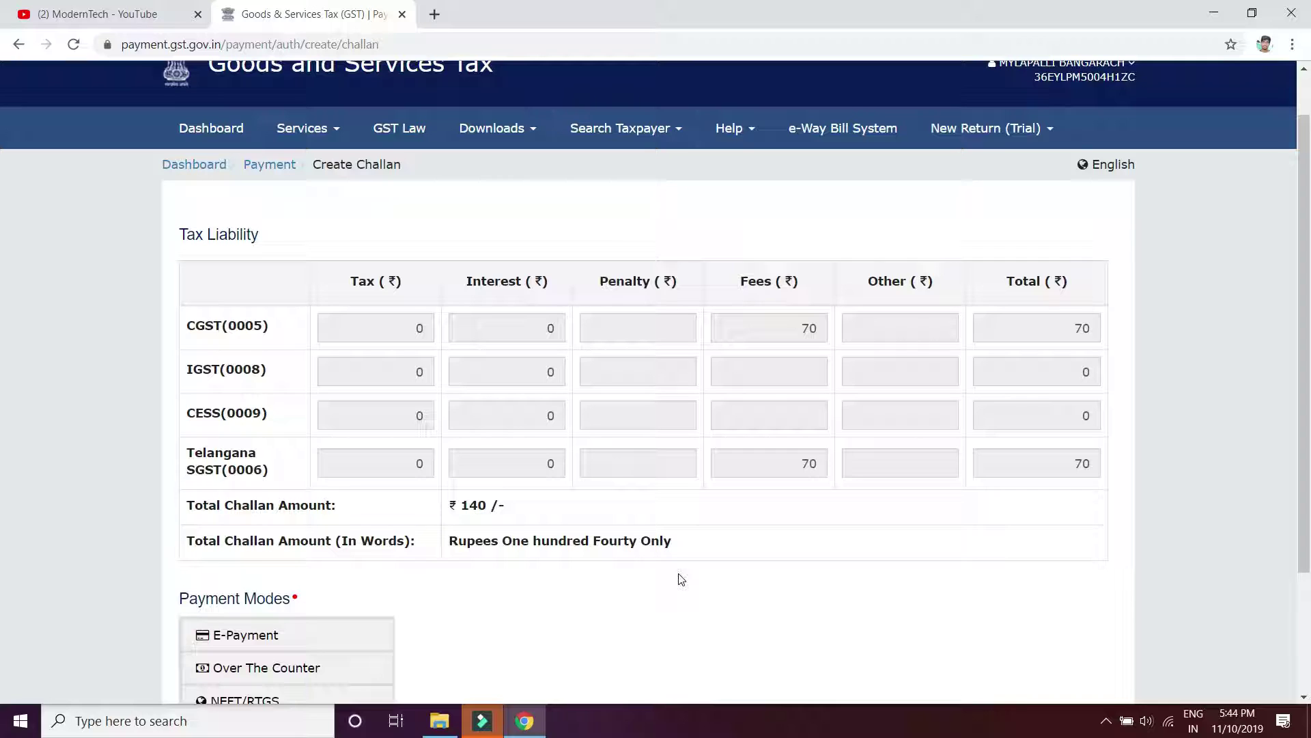
scroll(683, 576, down, 2)
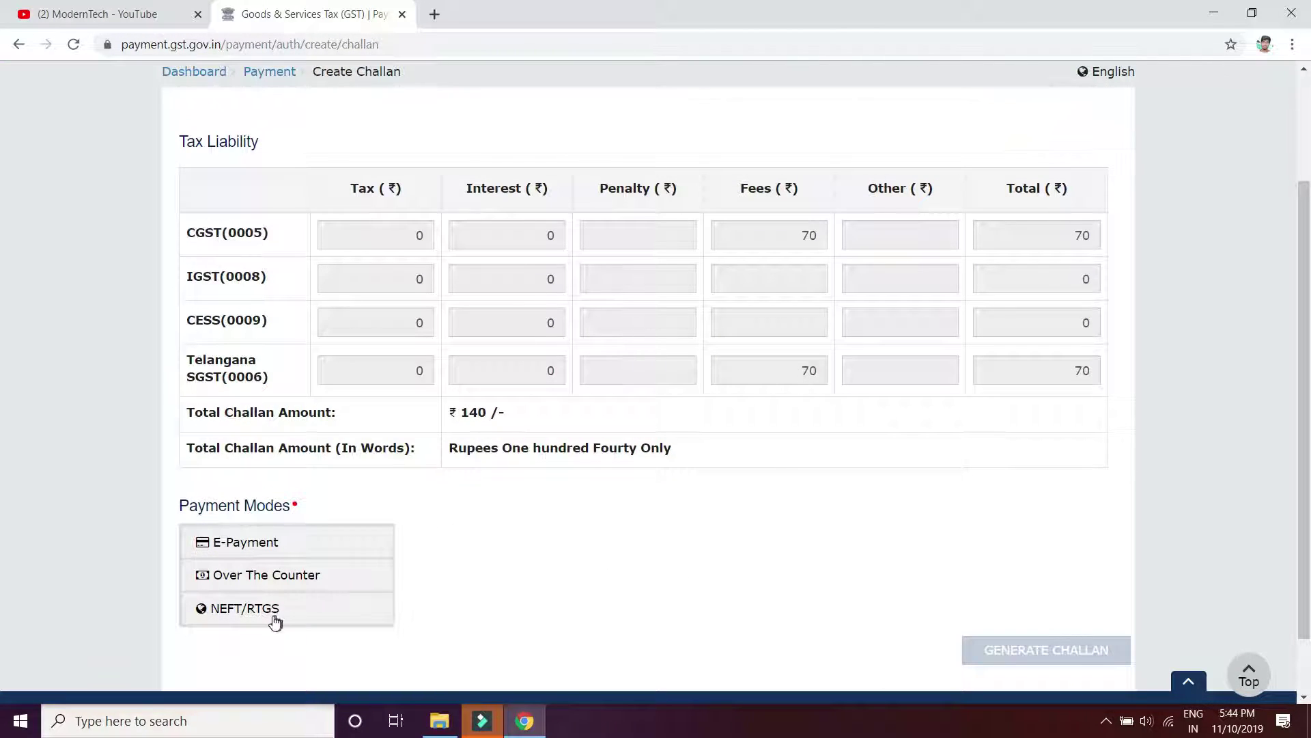
click(269, 543)
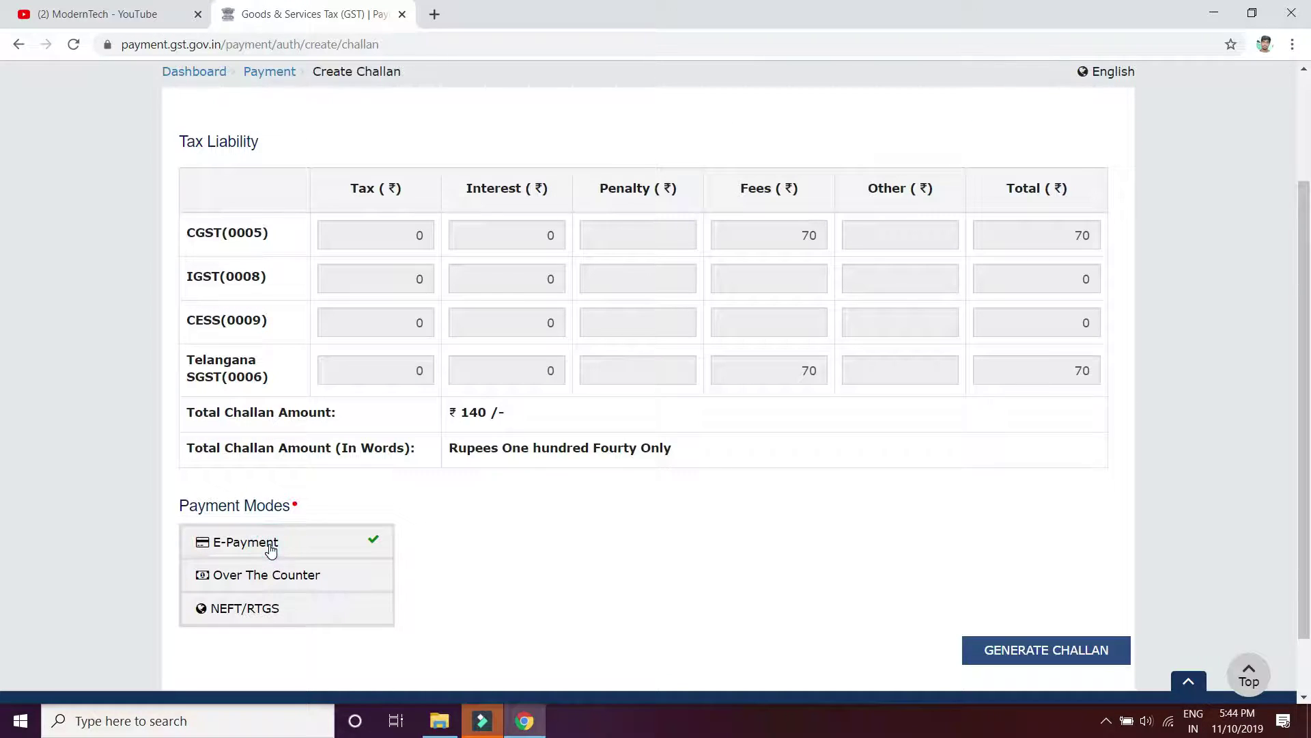
click(1026, 651)
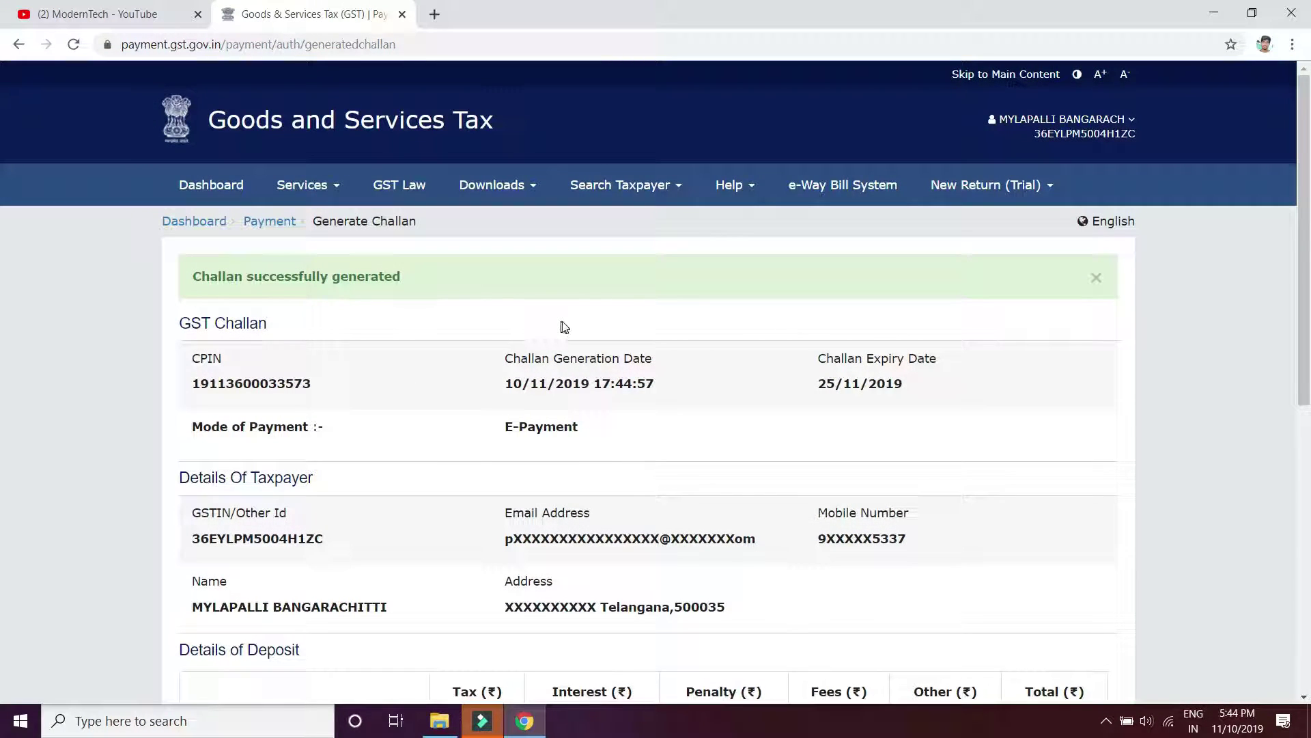
Choose Net Banking with State Bank of India and accept the terms and conditions
scroll(588, 388, down, 7)
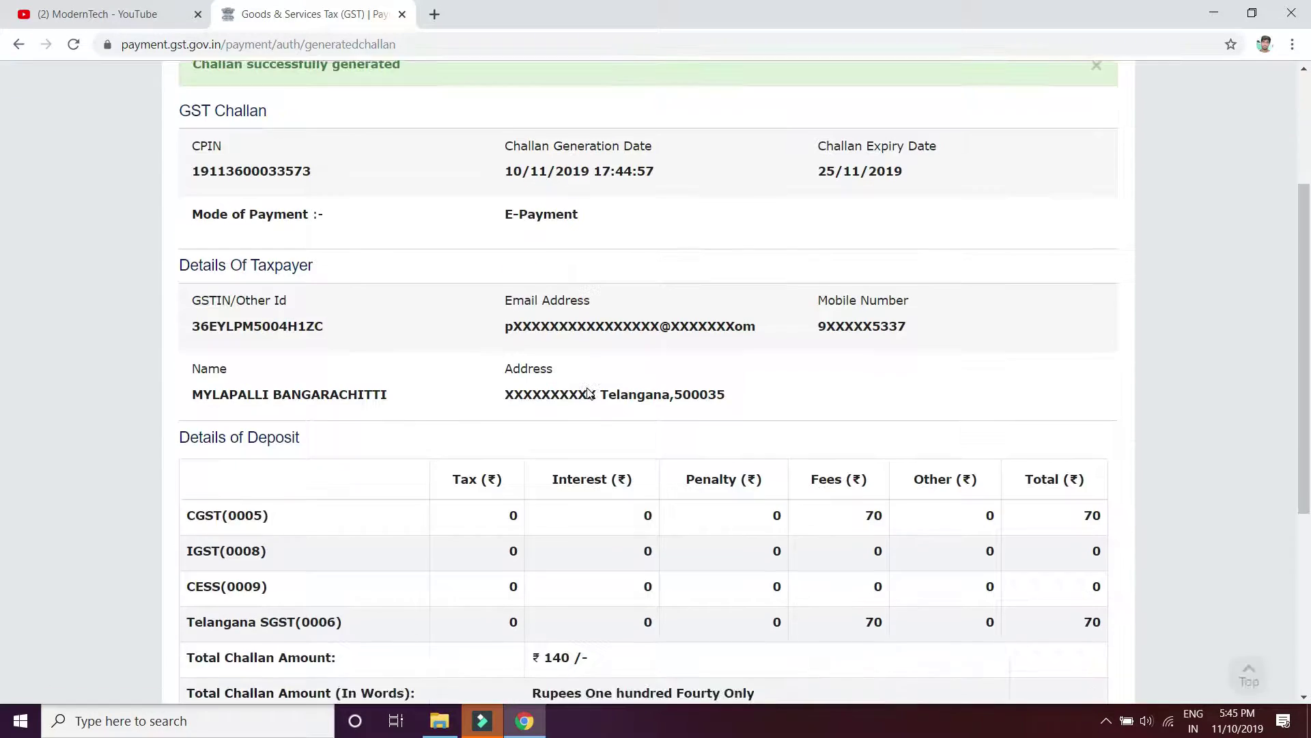
scroll(587, 394, down, 1)
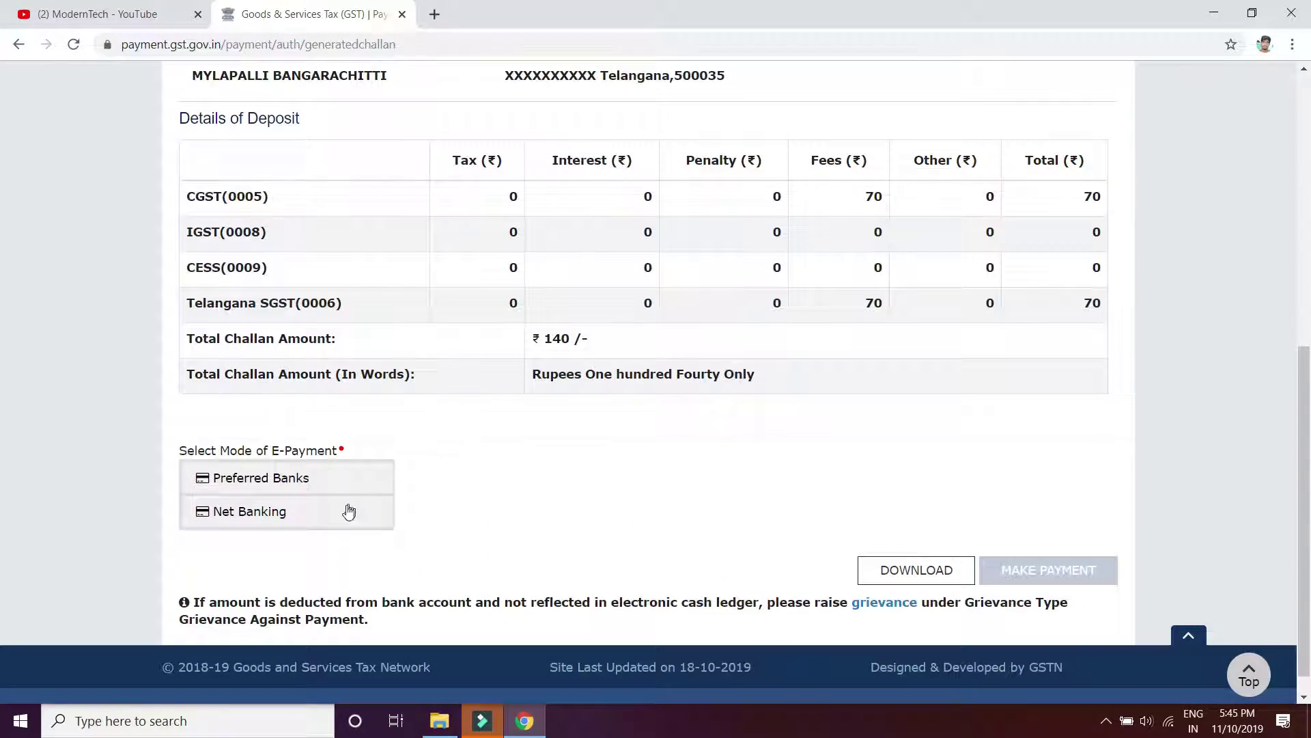
click(277, 520)
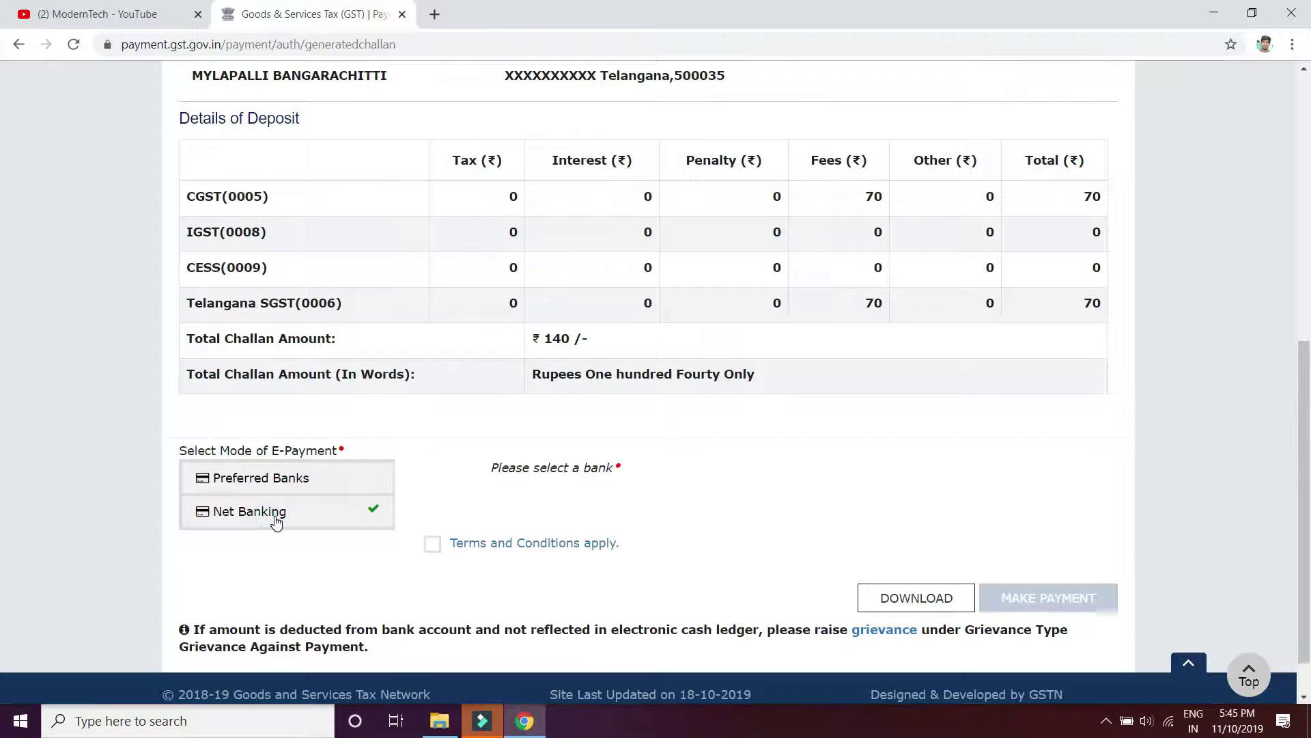
scroll(679, 537, down, 2)
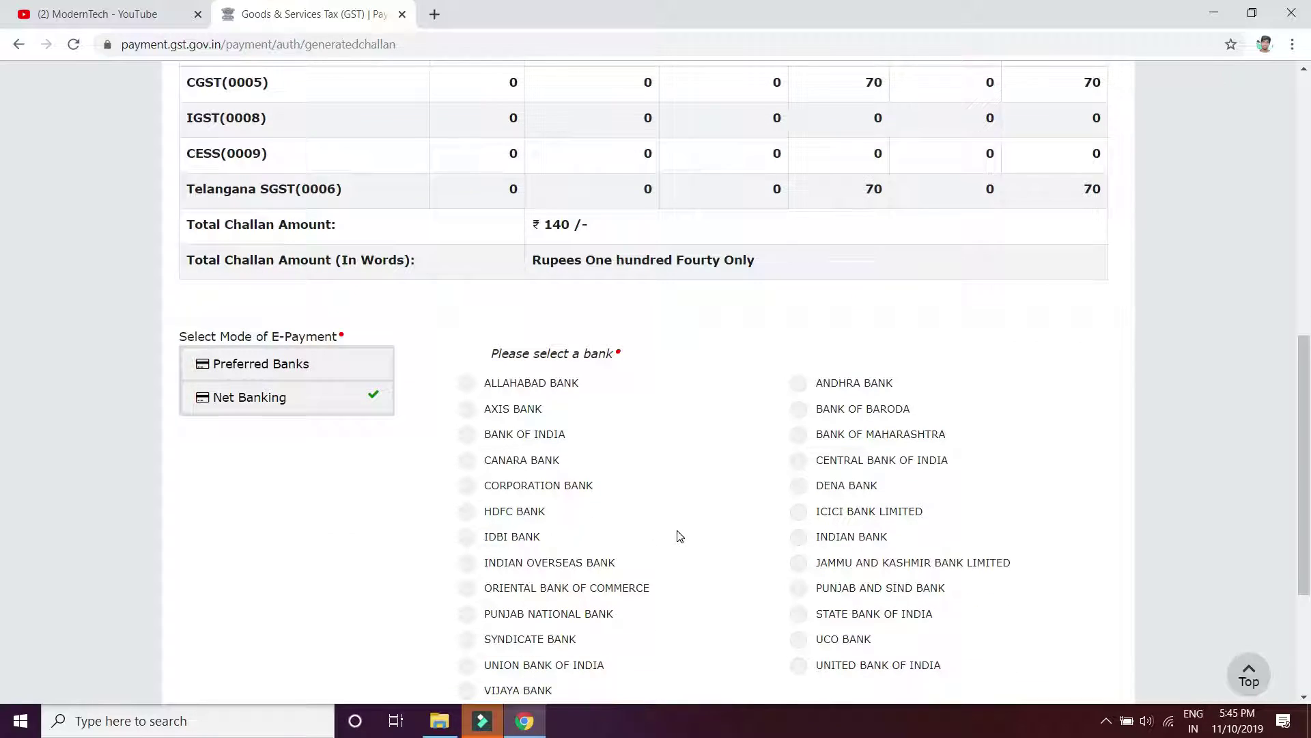
scroll(679, 536, down, 2)
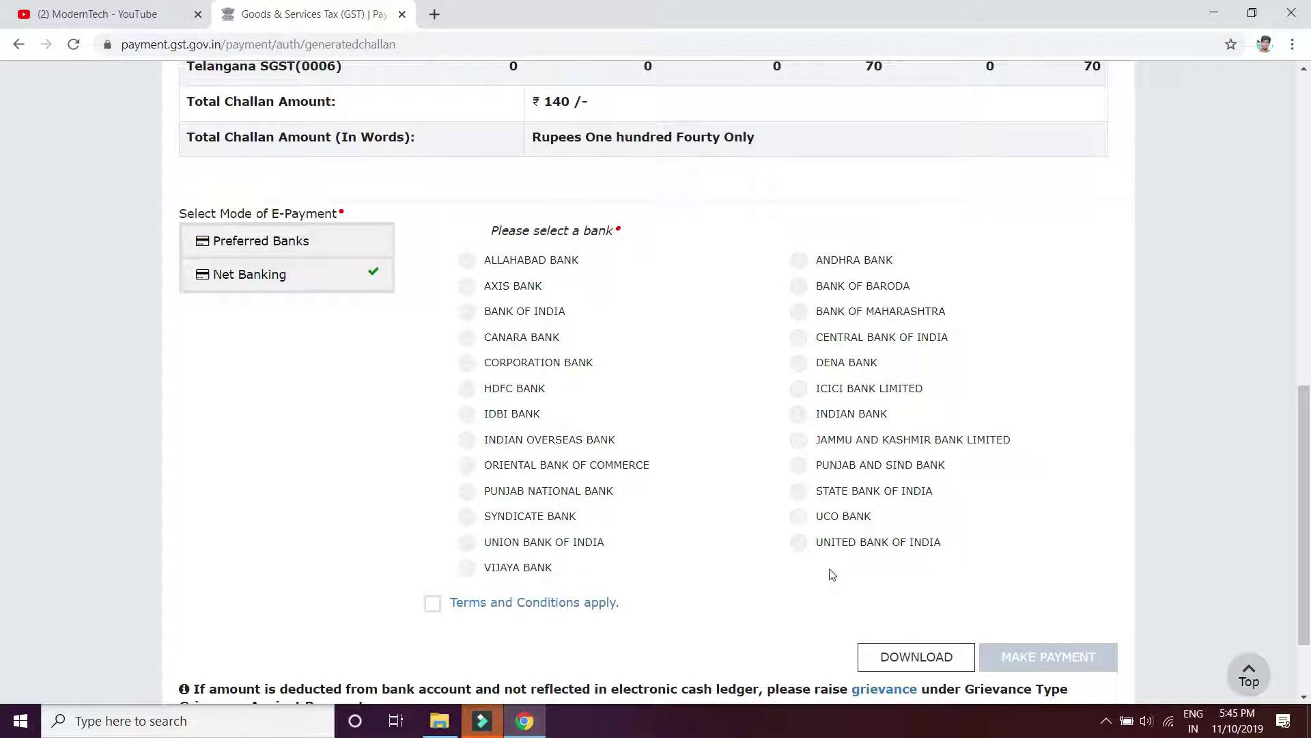
click(801, 495)
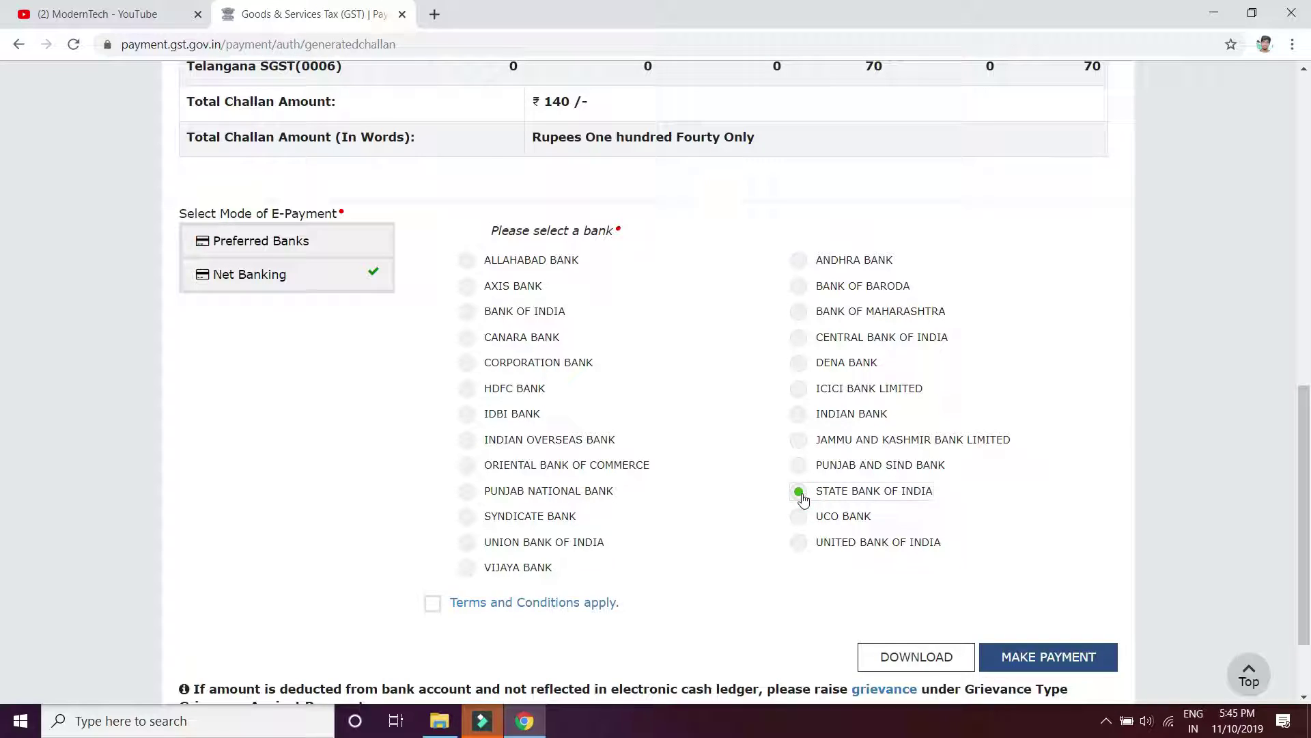
click(431, 605)
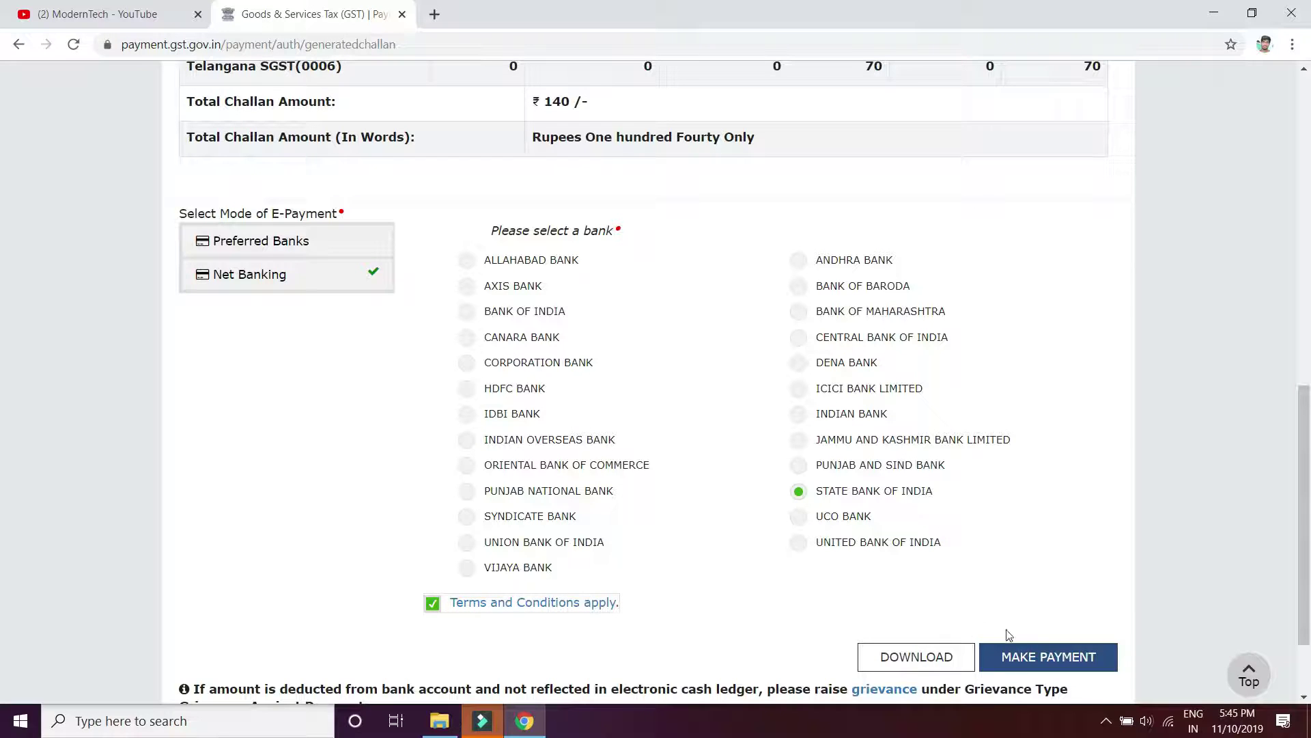
Proceed to SBI, log in to net banking, and review the ₹140 payment details
click(1051, 657)
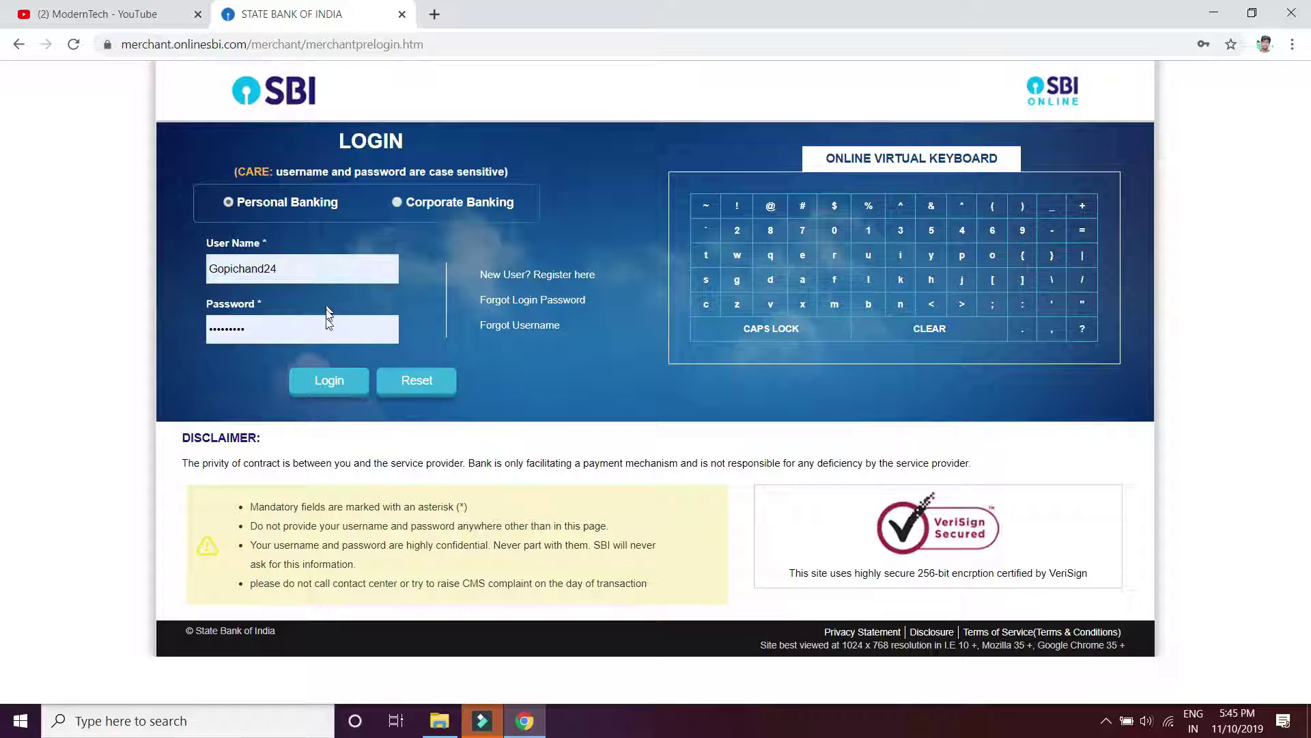
click(329, 386)
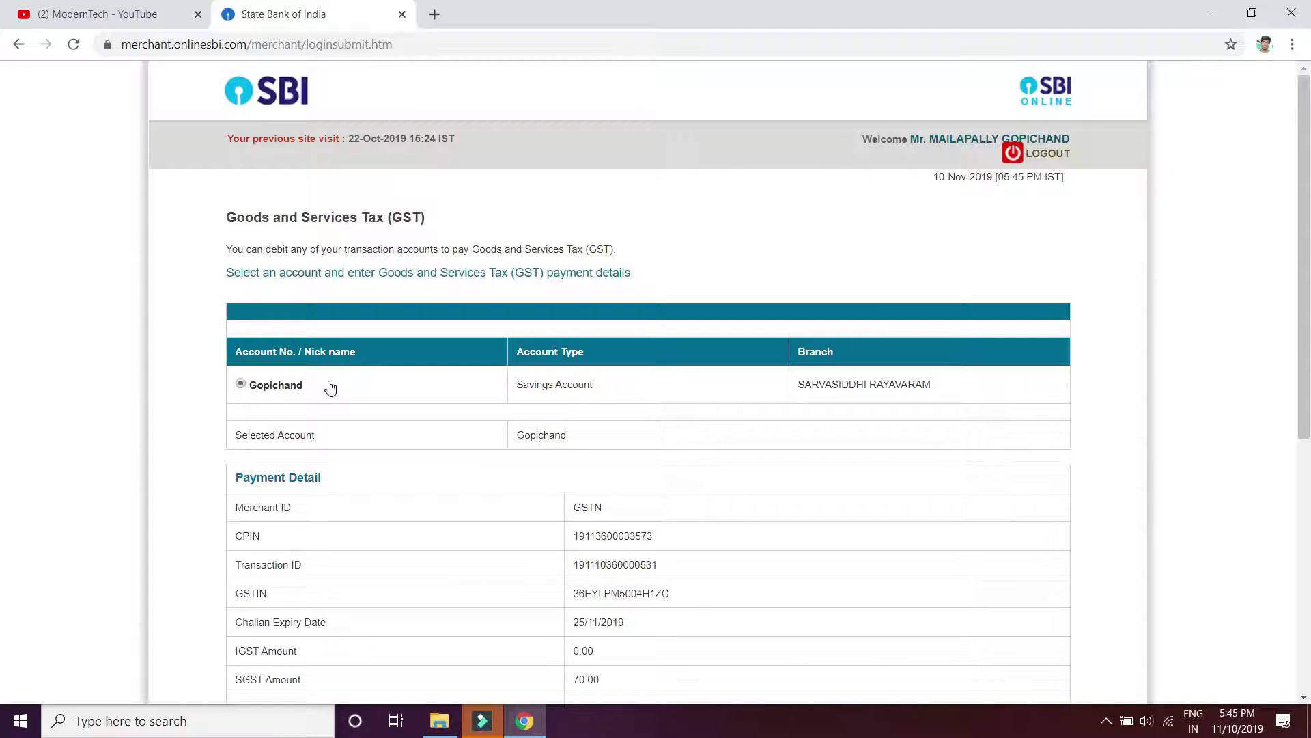
scroll(481, 441, down, 2)
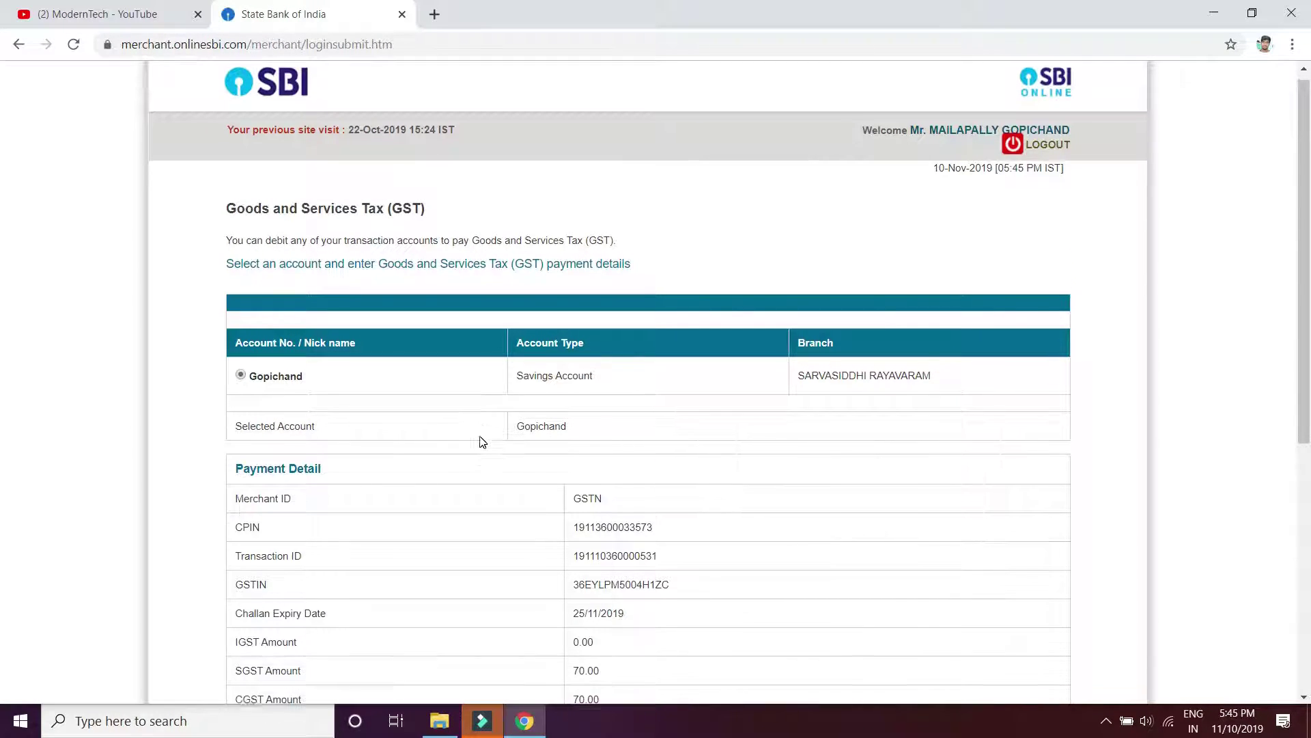
scroll(481, 441, down, 3)
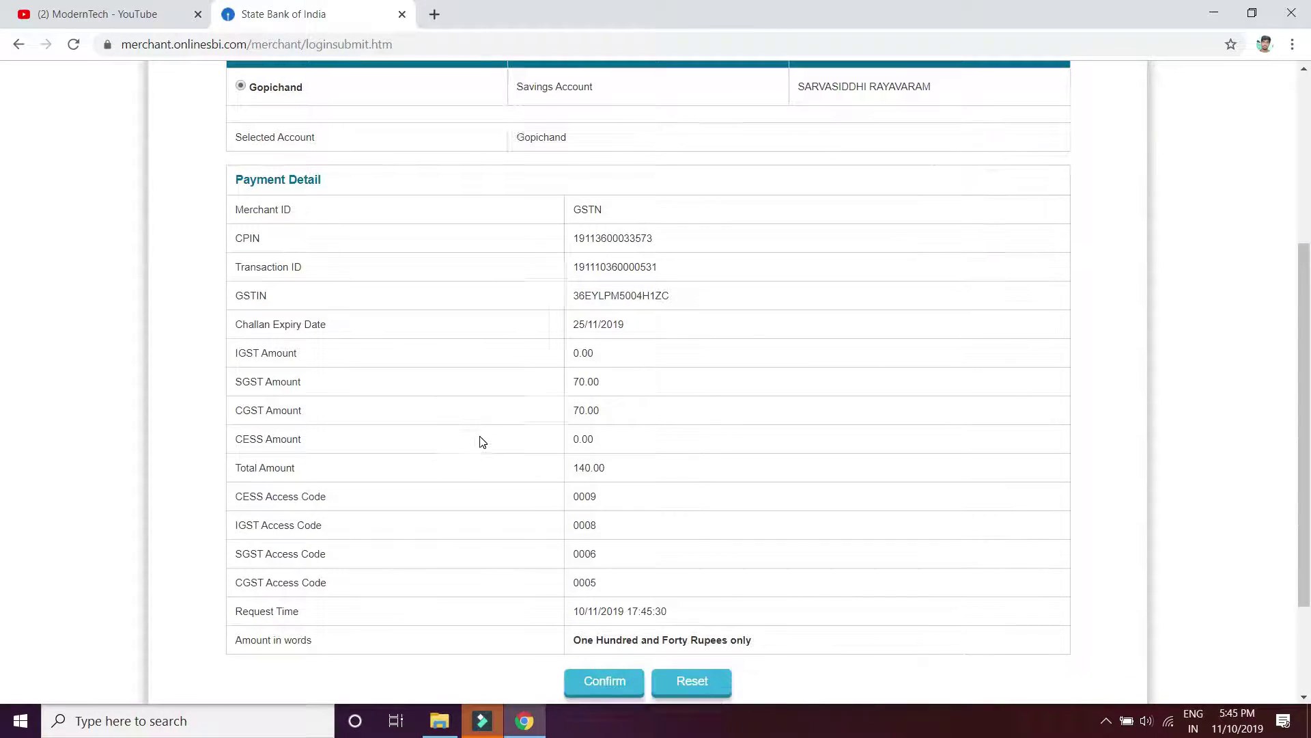
scroll(481, 440, up, 1)
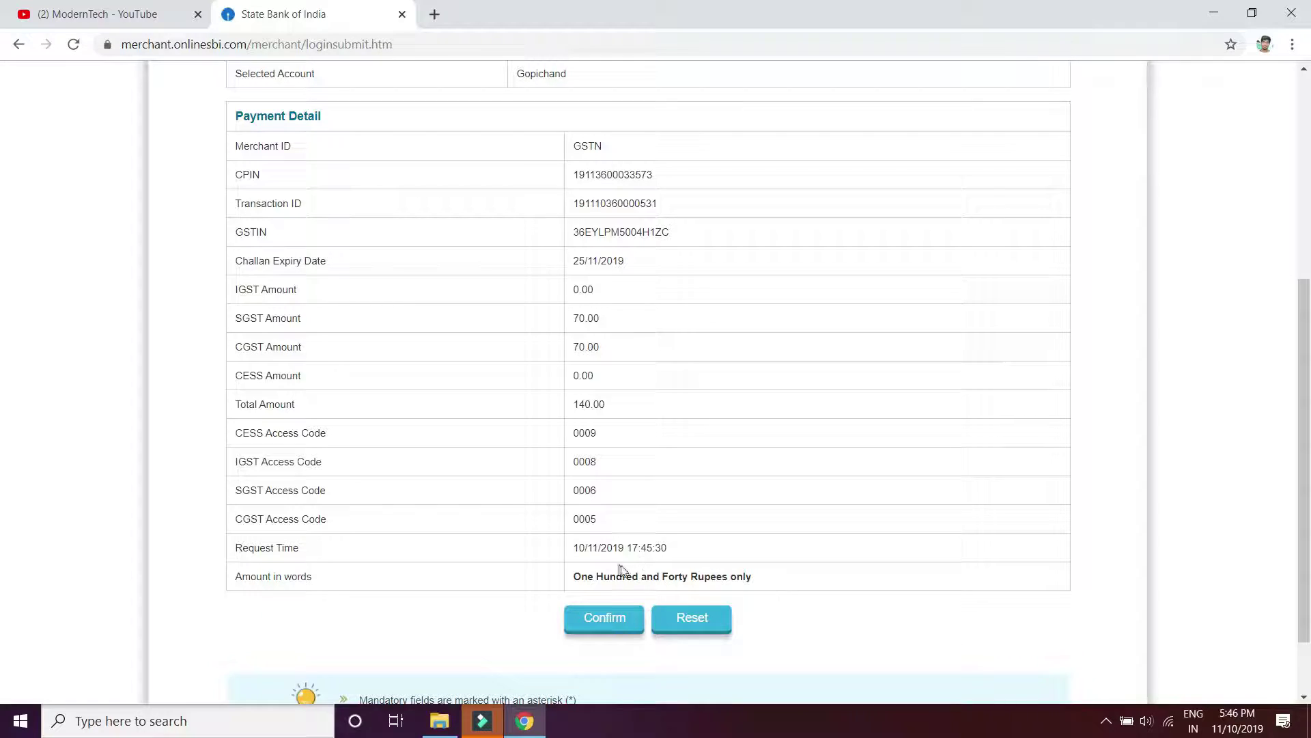
Confirm the ₹140 GST payment details and authorise it on the verification page
click(606, 627)
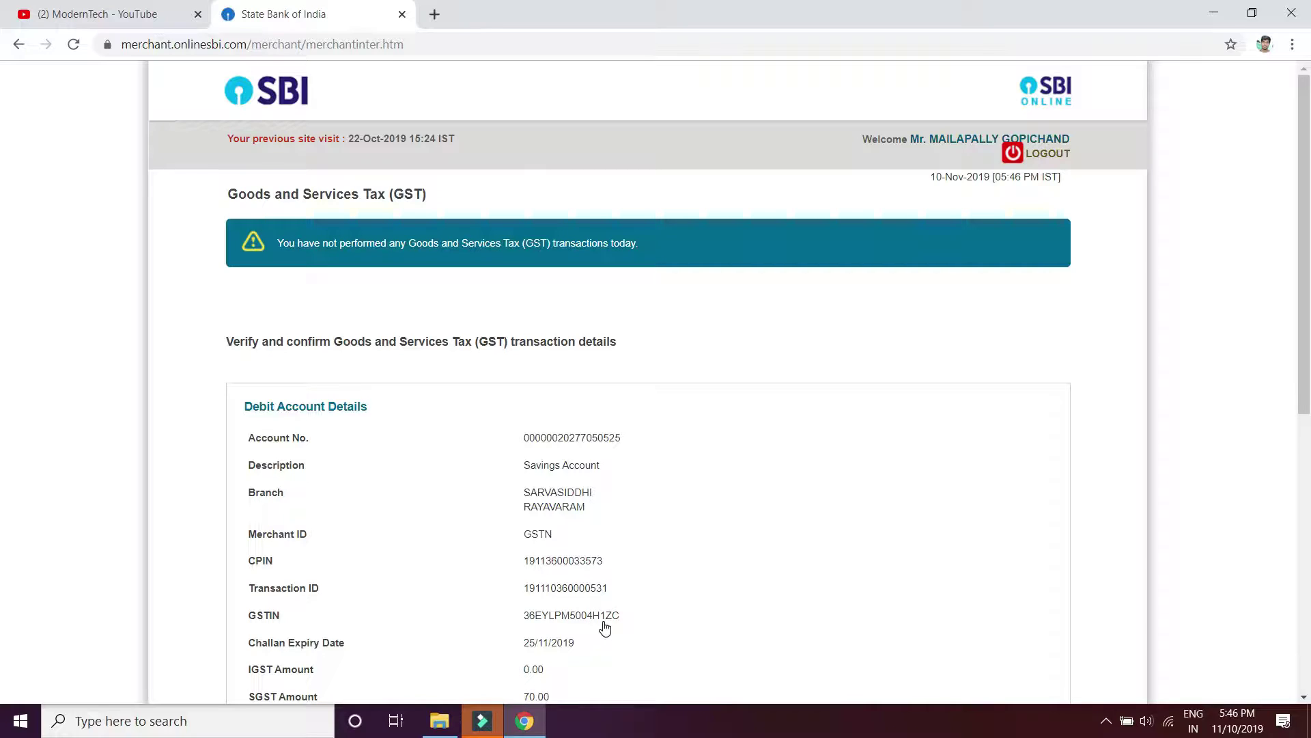
scroll(605, 627, down, 6)
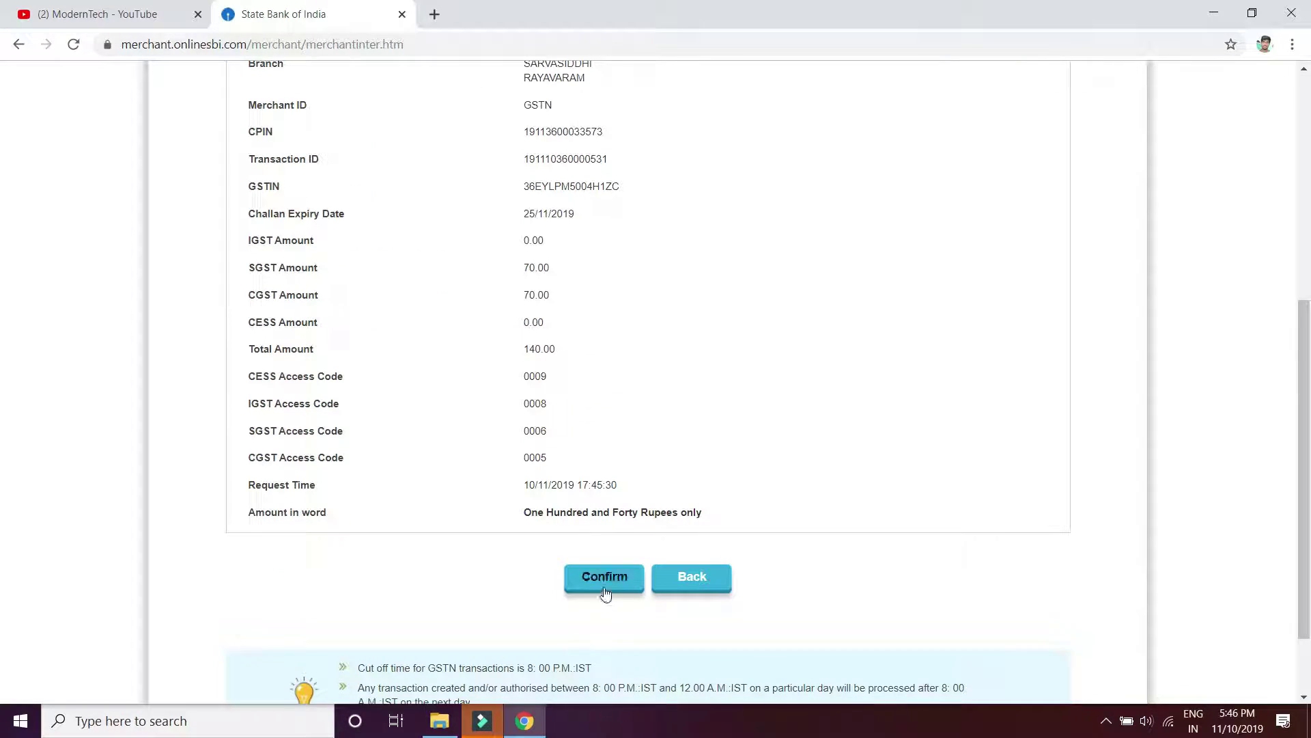
click(606, 579)
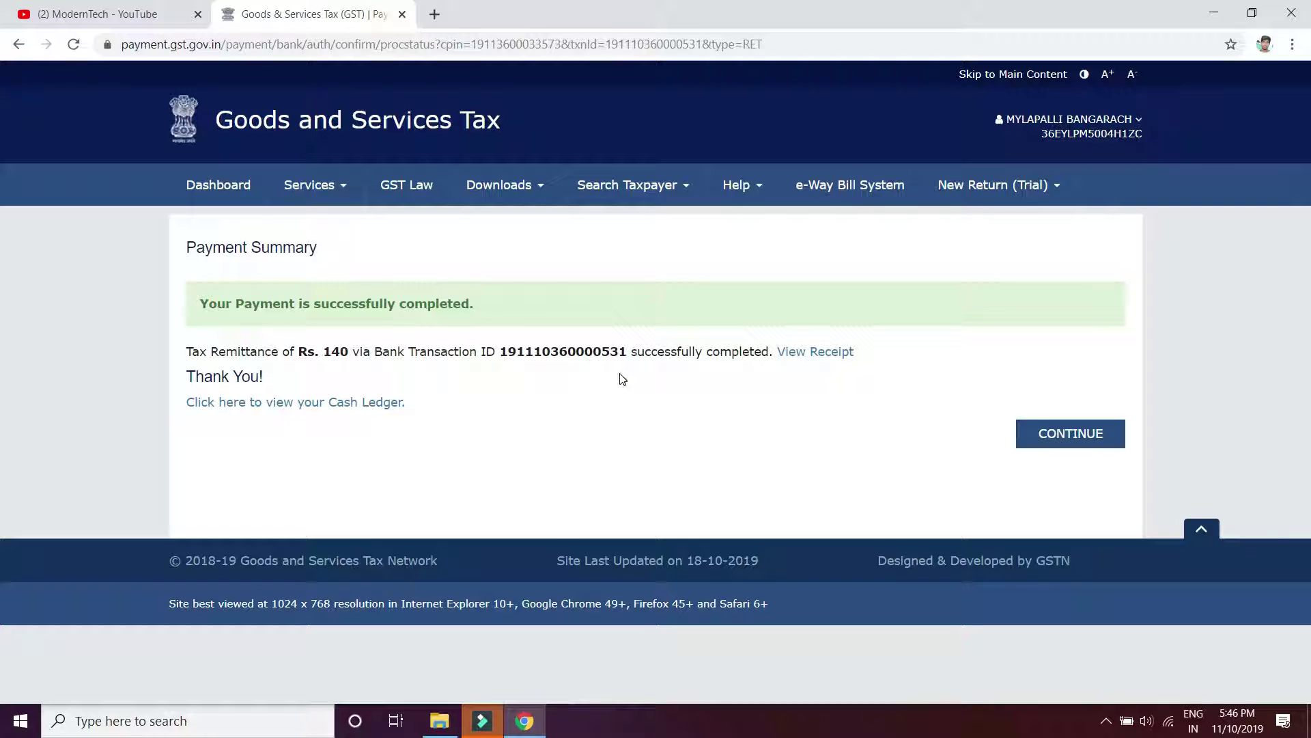
Open the ₹140 net-banking late-fee payment receipt and download it as a PDF
click(821, 352)
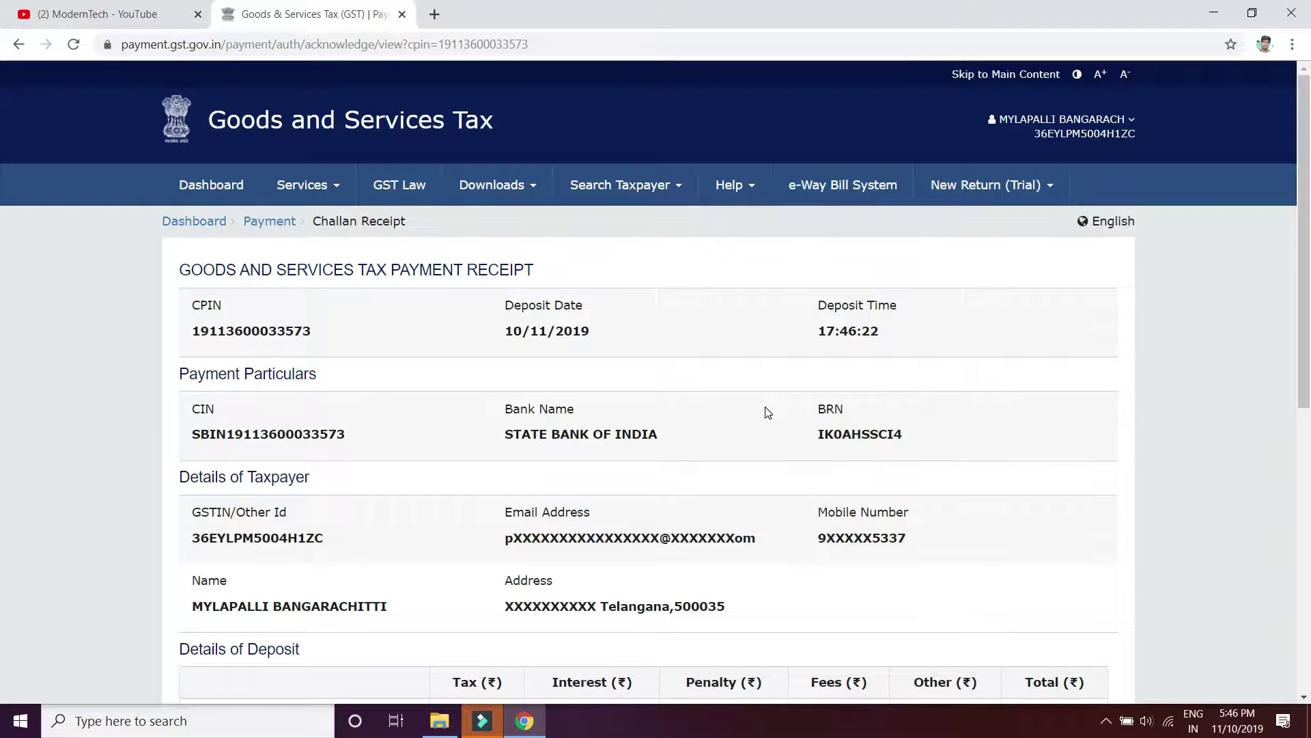
scroll(766, 410, down, 4)
scroll(767, 410, down, 4)
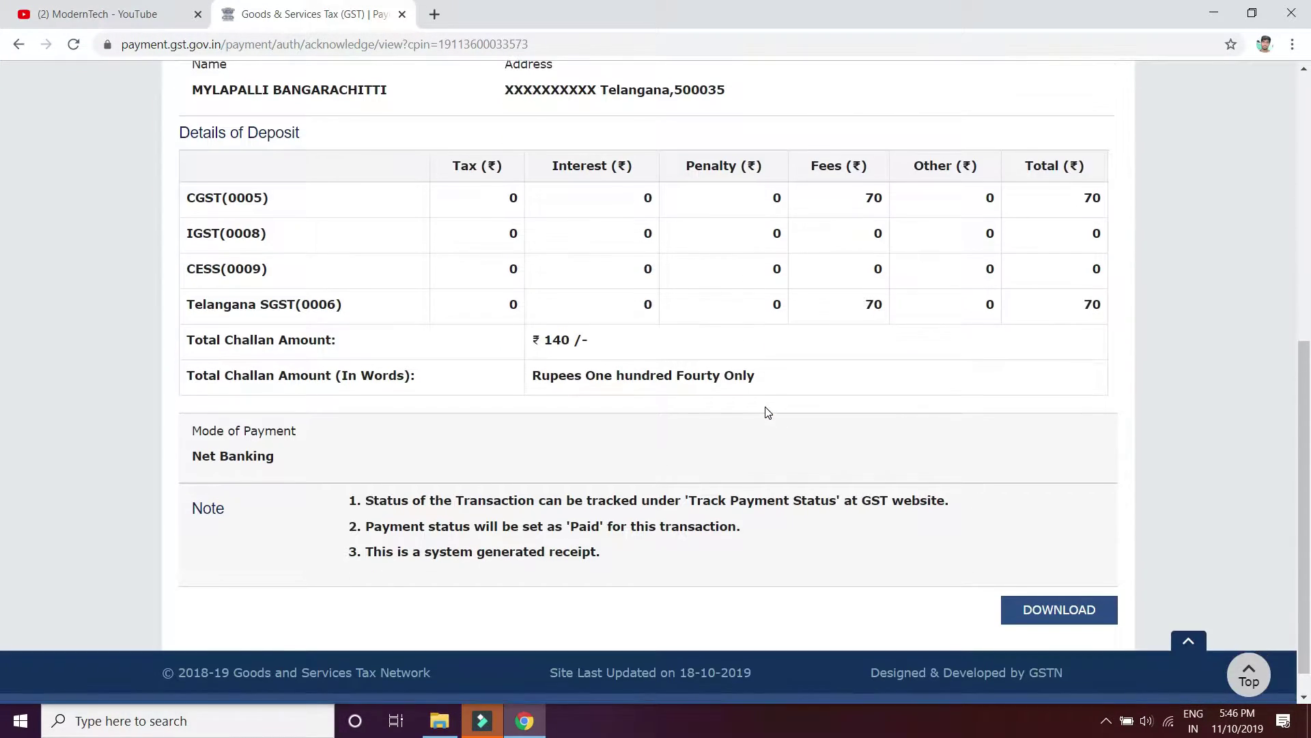
click(1073, 614)
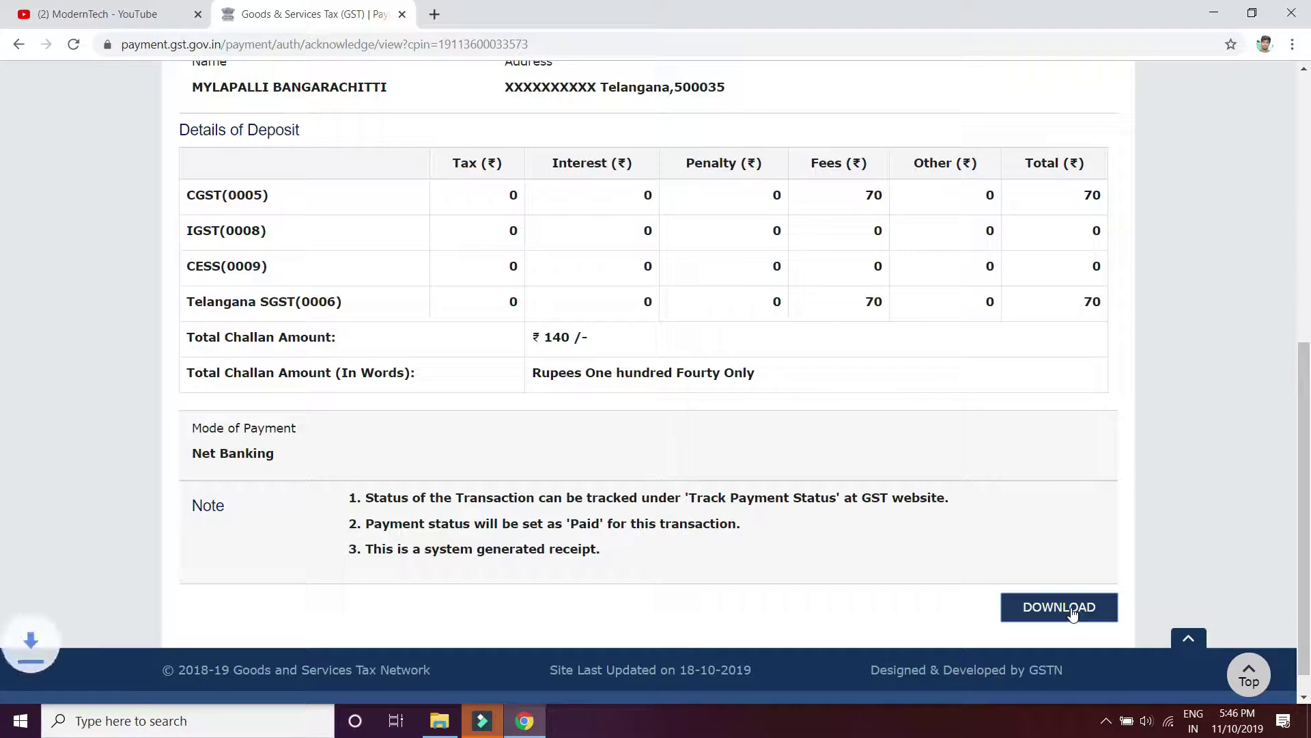